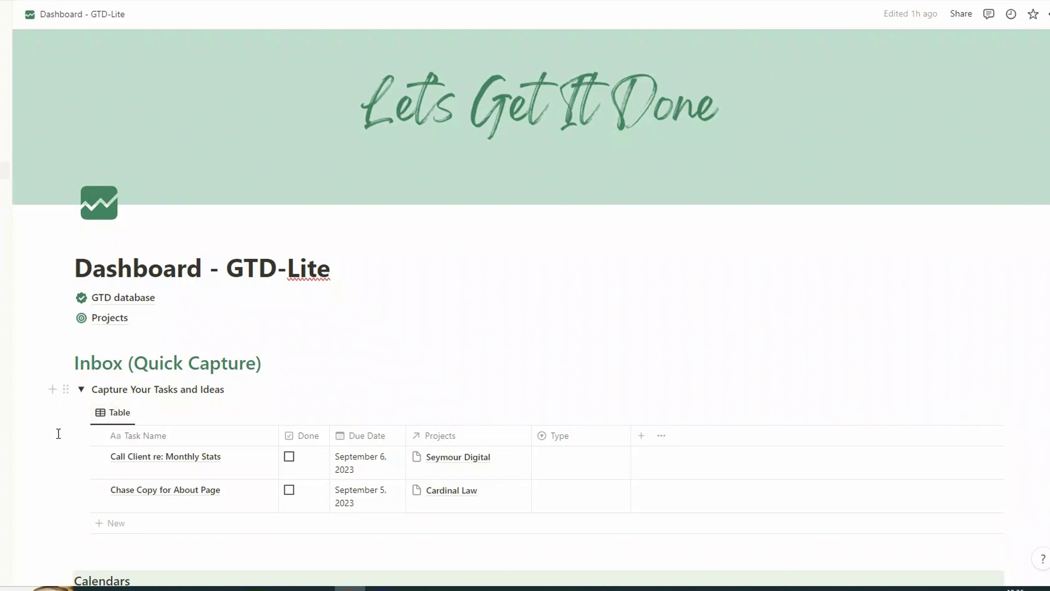
# Add a third Inbox task named 'Competitor research' below the two existing tasks
pyautogui.scroll(-4, 58, 434)
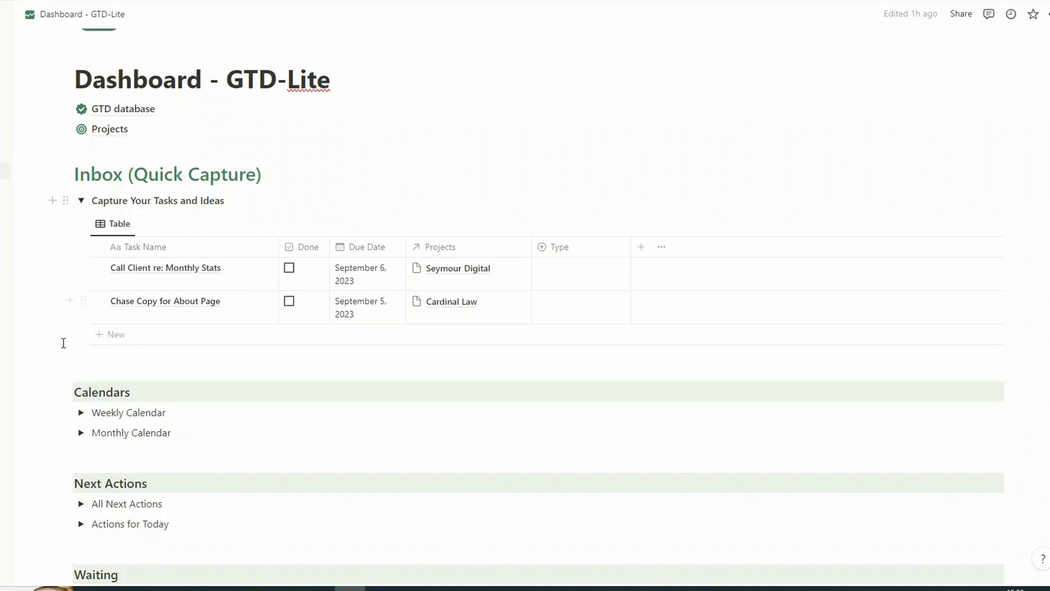
pyautogui.click(113, 336)
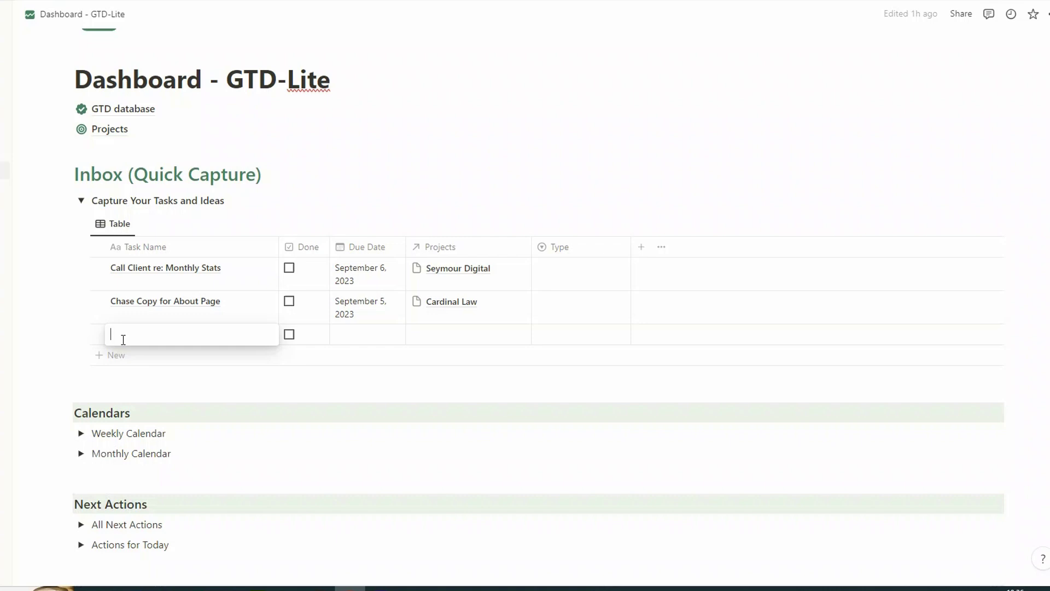
pyautogui.write('Competitor research')
pyautogui.press('Escape')
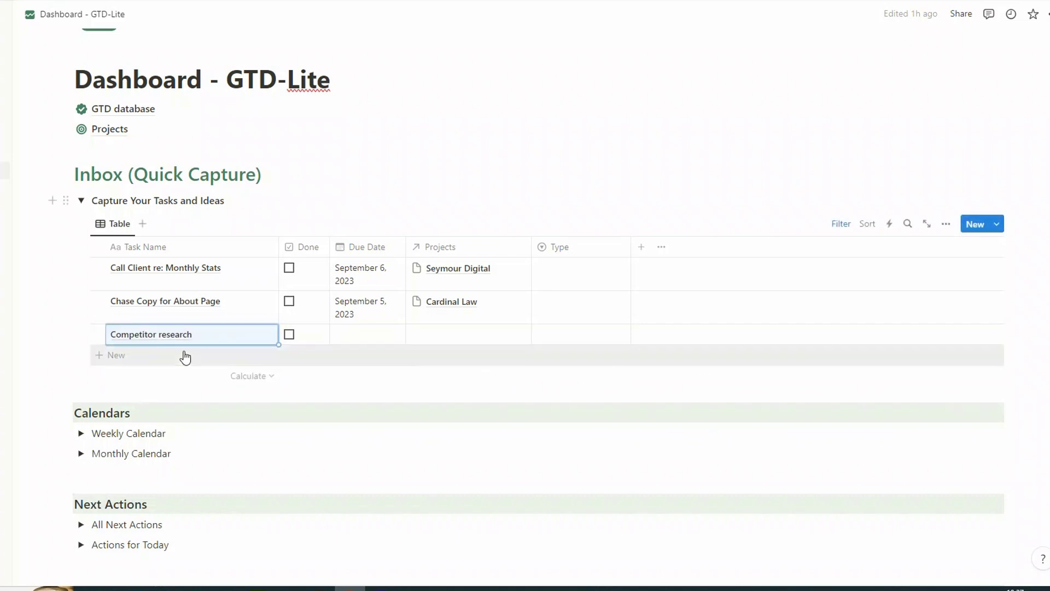
pyautogui.moveTo(235, 308)
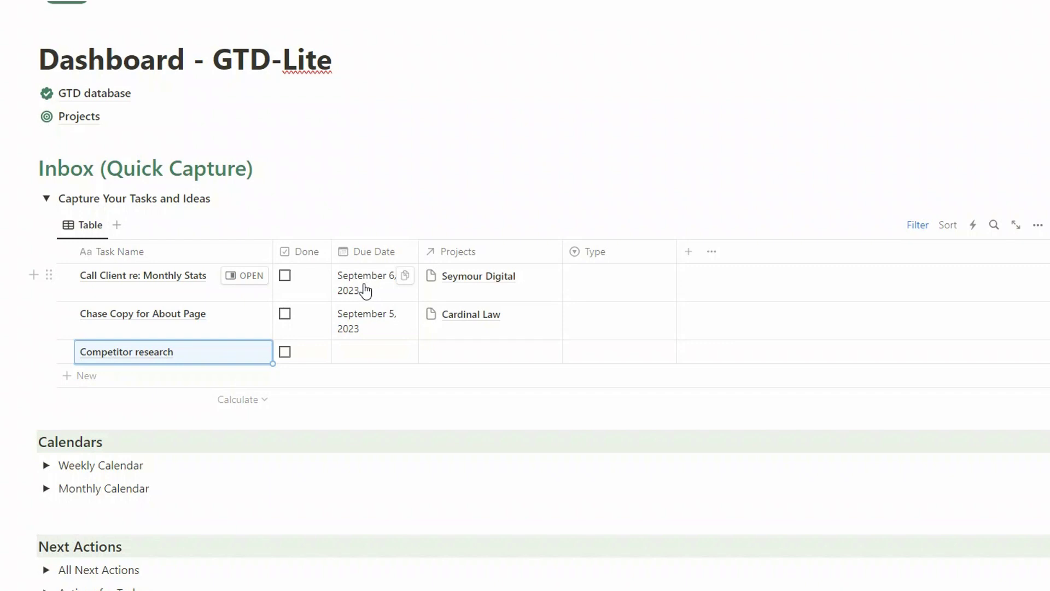
pyautogui.click(482, 276)
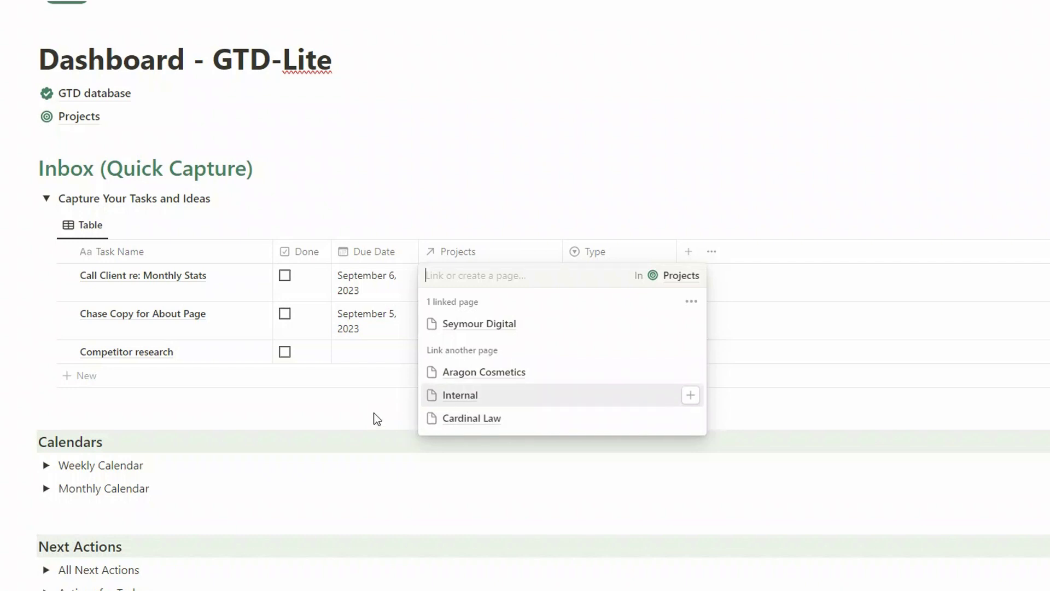
pyautogui.press('Escape')
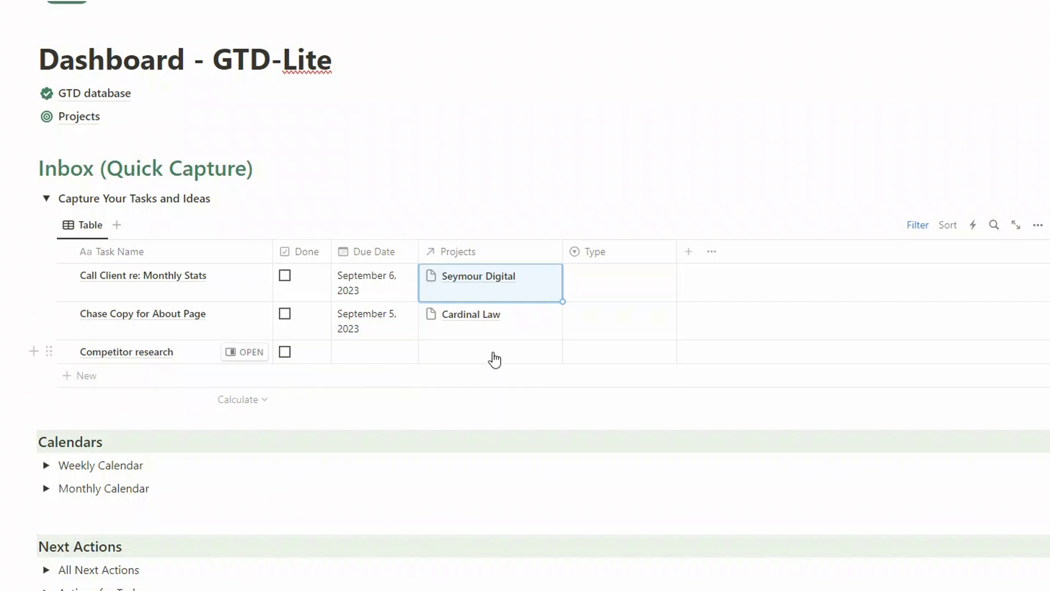
pyautogui.click(526, 202)
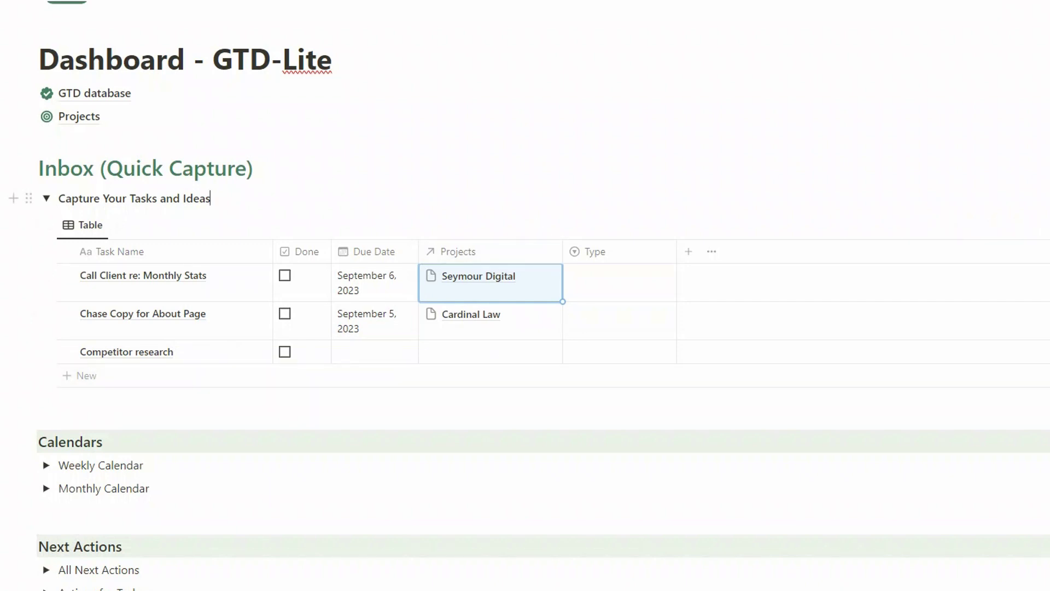
pyautogui.click(605, 284)
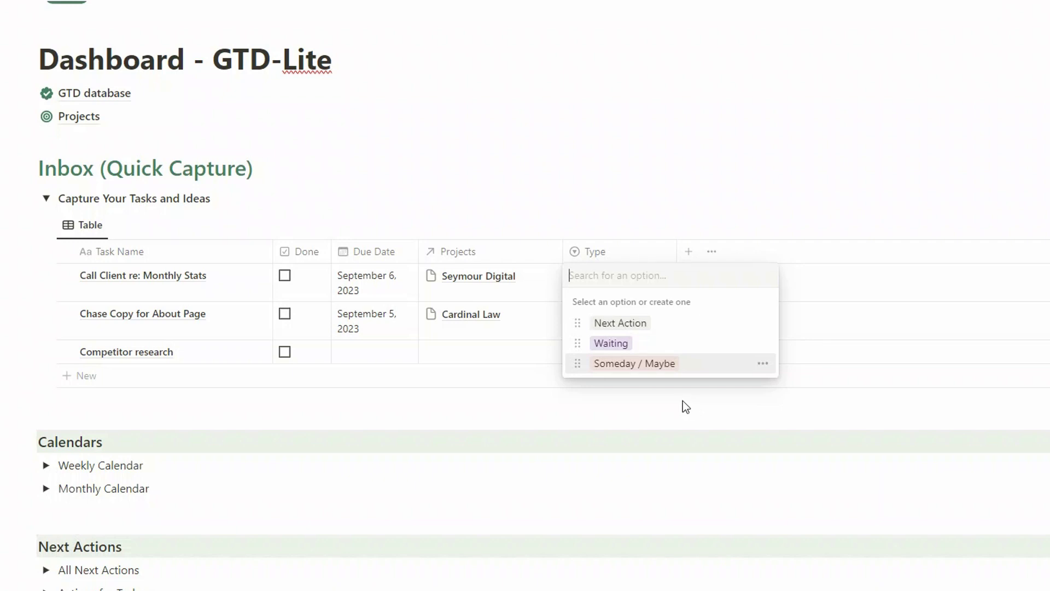
pyautogui.press('Escape')
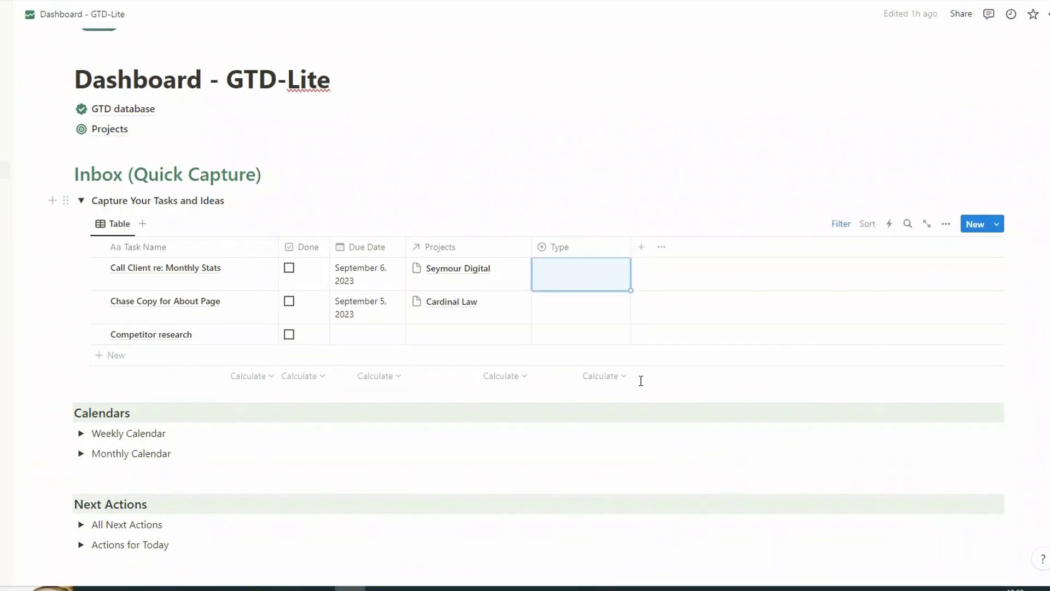
# Set Call Client re: Monthly Stats to Next Action and Chase Copy for About Page to Waiting
pyautogui.click(590, 276)
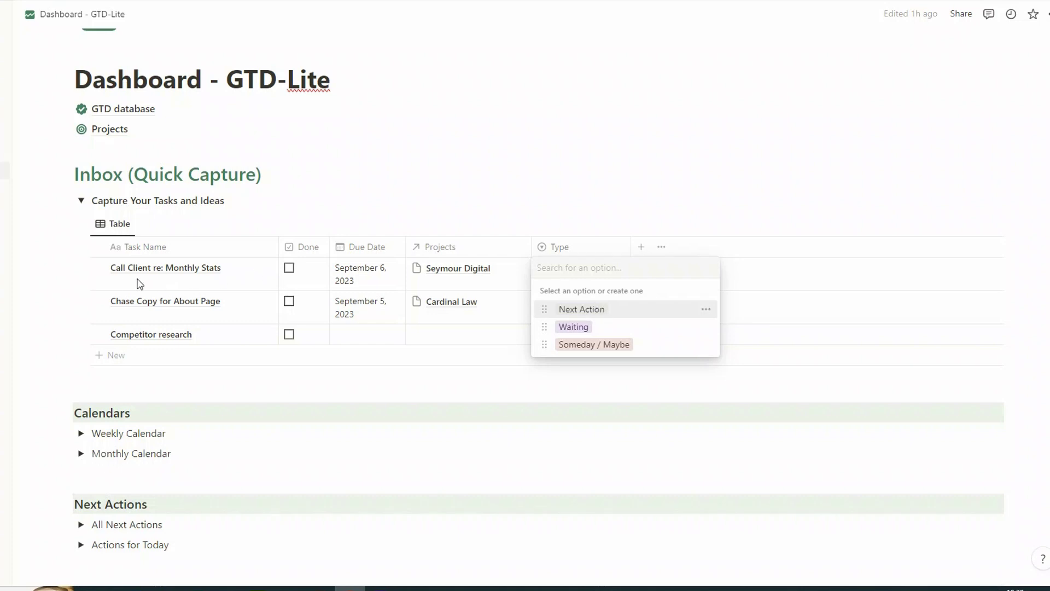
pyautogui.click(598, 312)
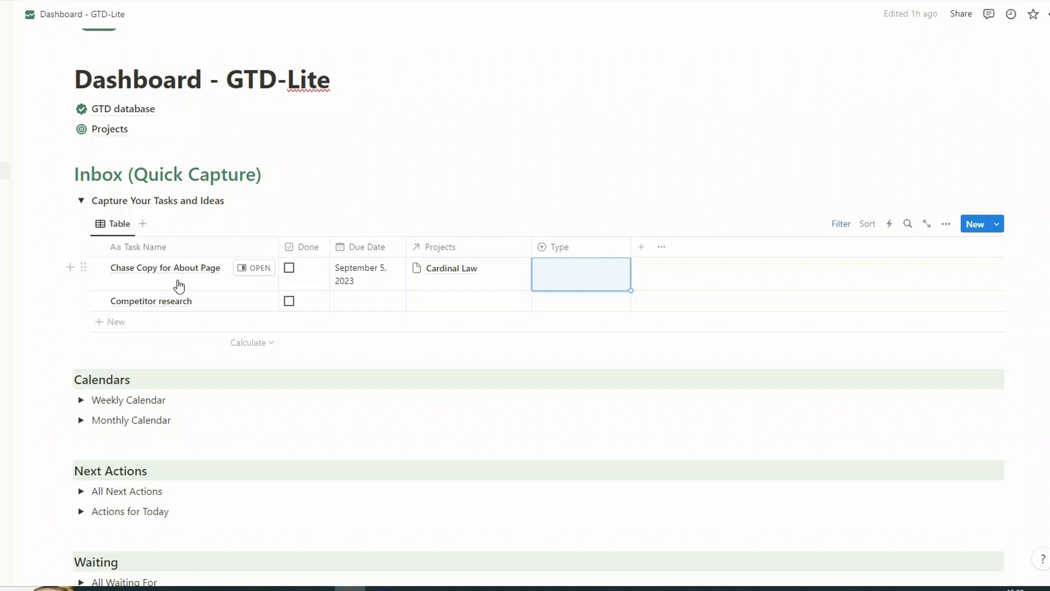
pyautogui.click(574, 280)
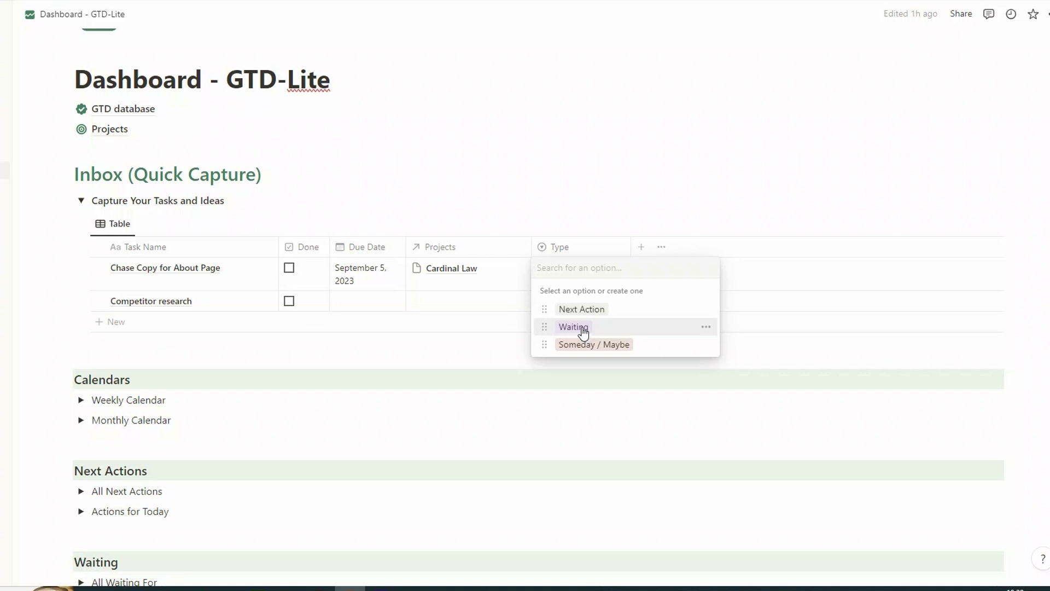
pyautogui.click(574, 327)
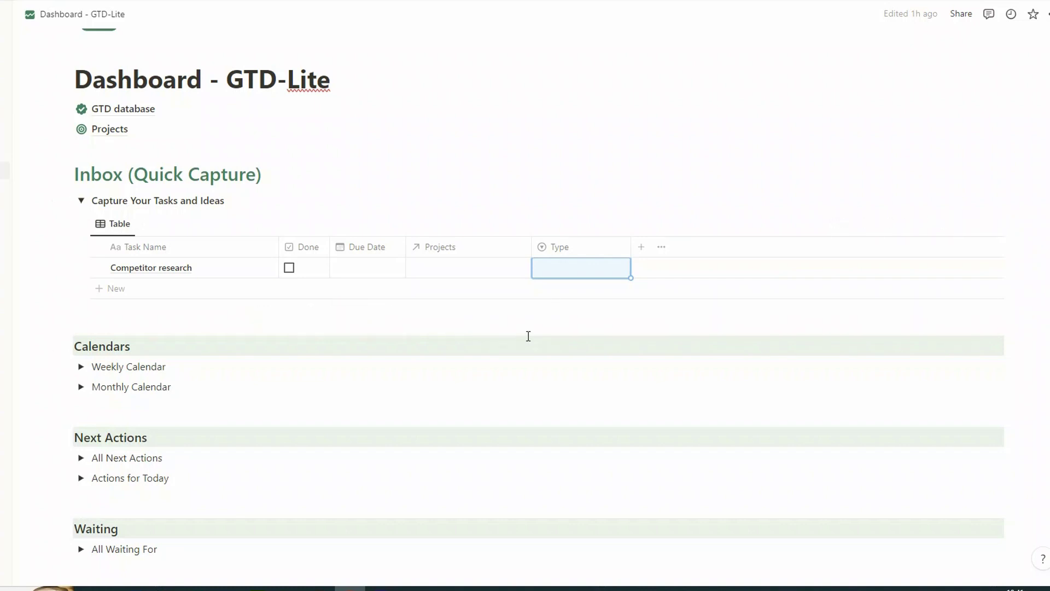
# Collapse Capture Your Tasks and Ideas and scroll down to the Weekly Review list
pyautogui.click(81, 201)
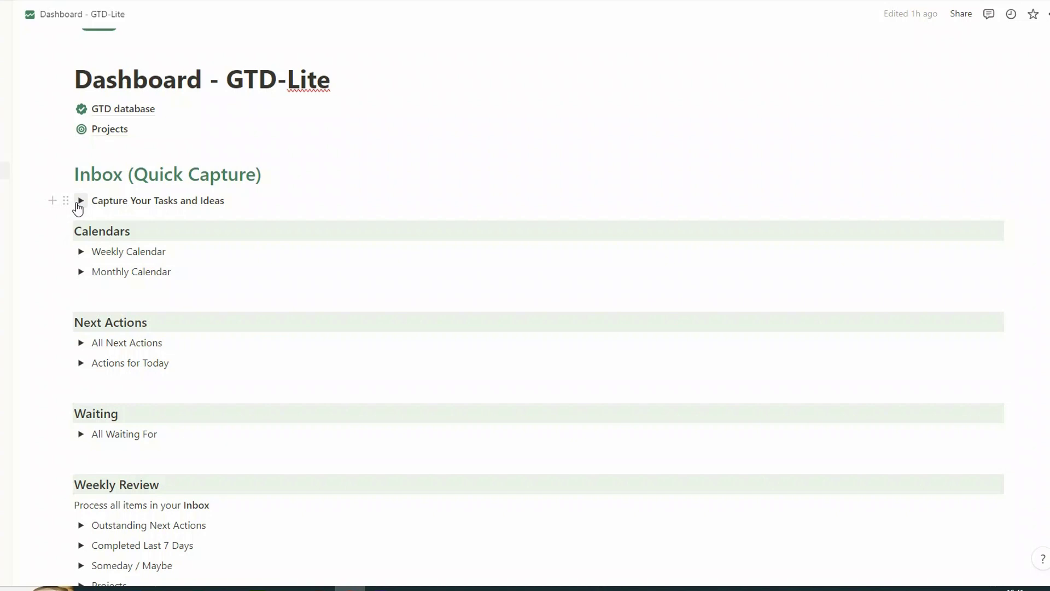
pyautogui.scroll(-2, 22, 555)
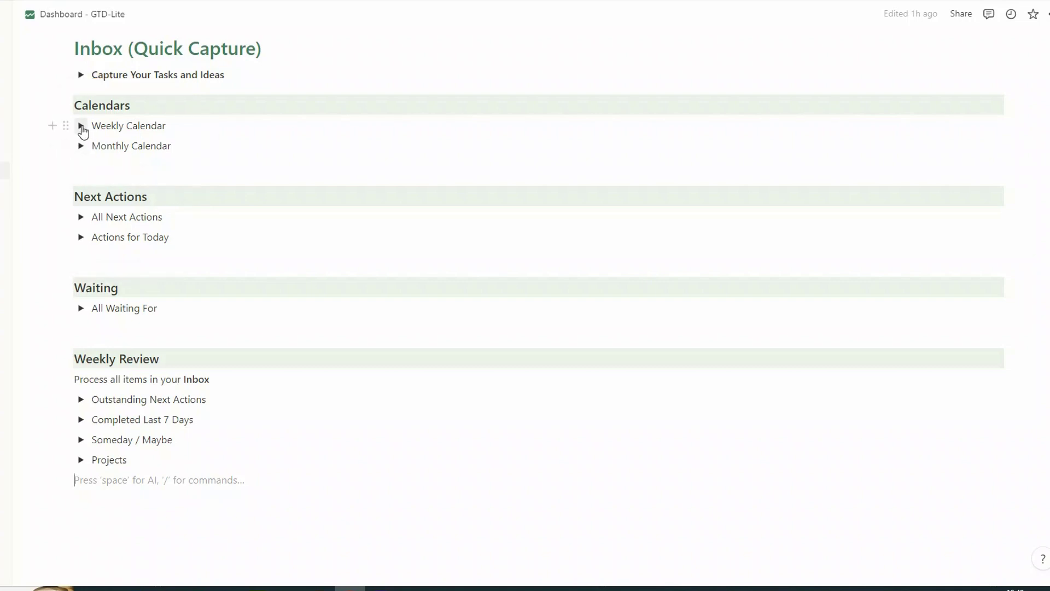
# Expand the Weekly Calendar, step forward one week, then return to Aug 28 – Sep 3
pyautogui.click(81, 127)
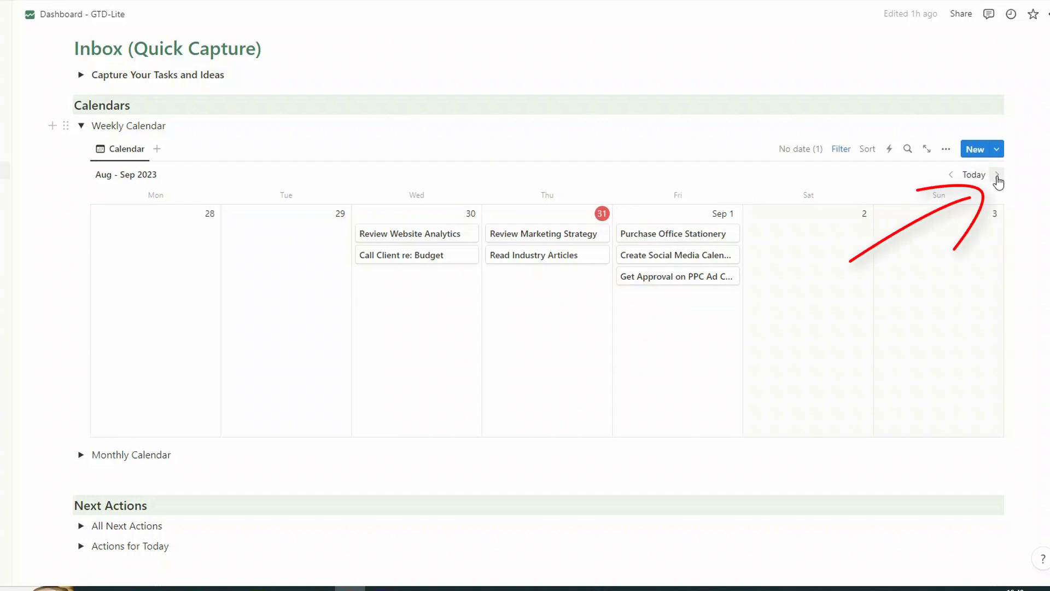
pyautogui.click(997, 175)
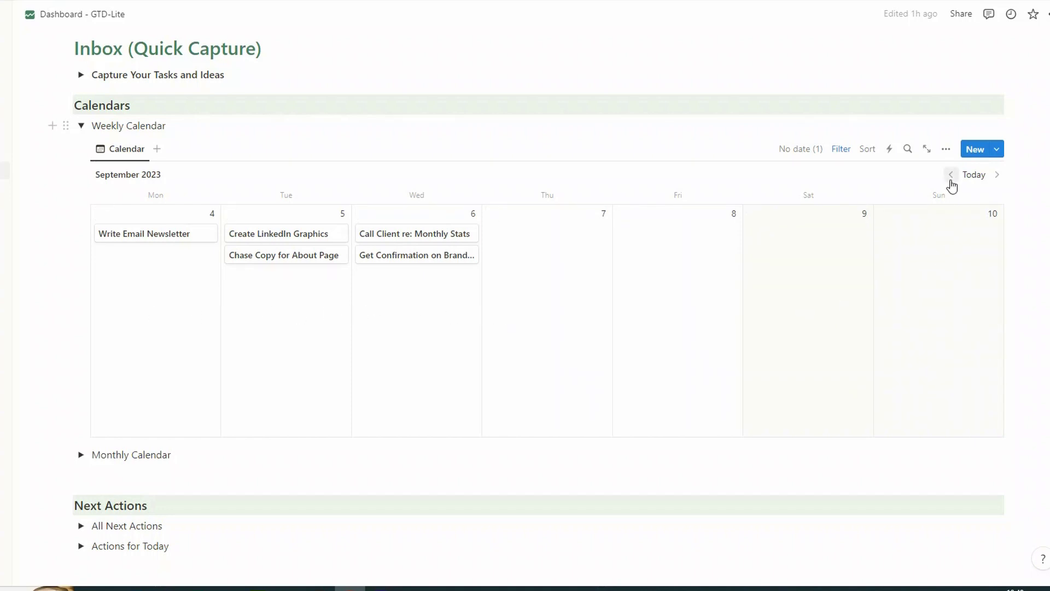
pyautogui.click(951, 175)
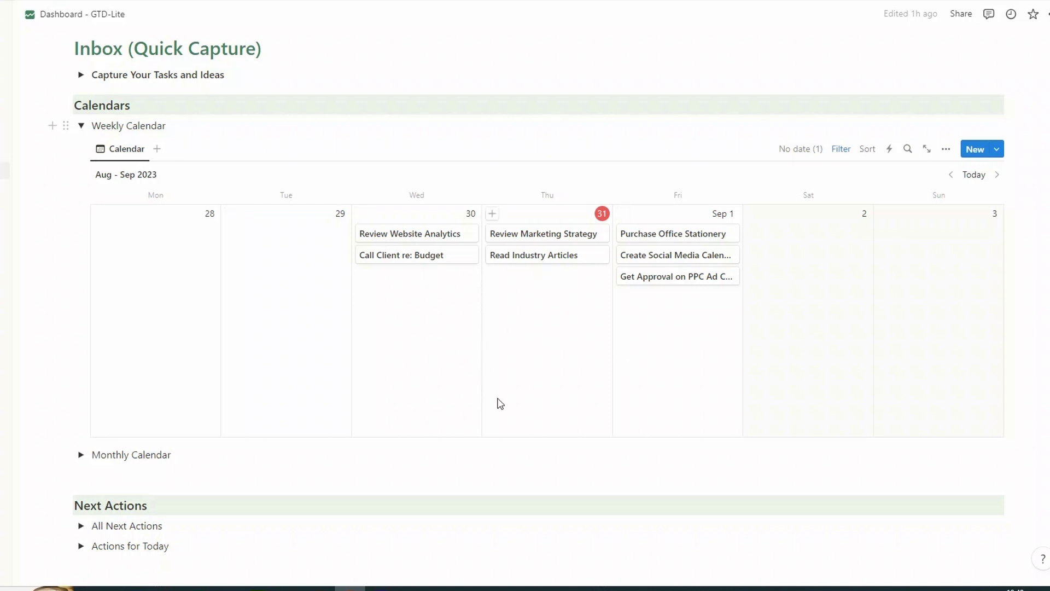
# Give Competitor research a due date of August 31, 2023 in the Inbox table
pyautogui.click(80, 76)
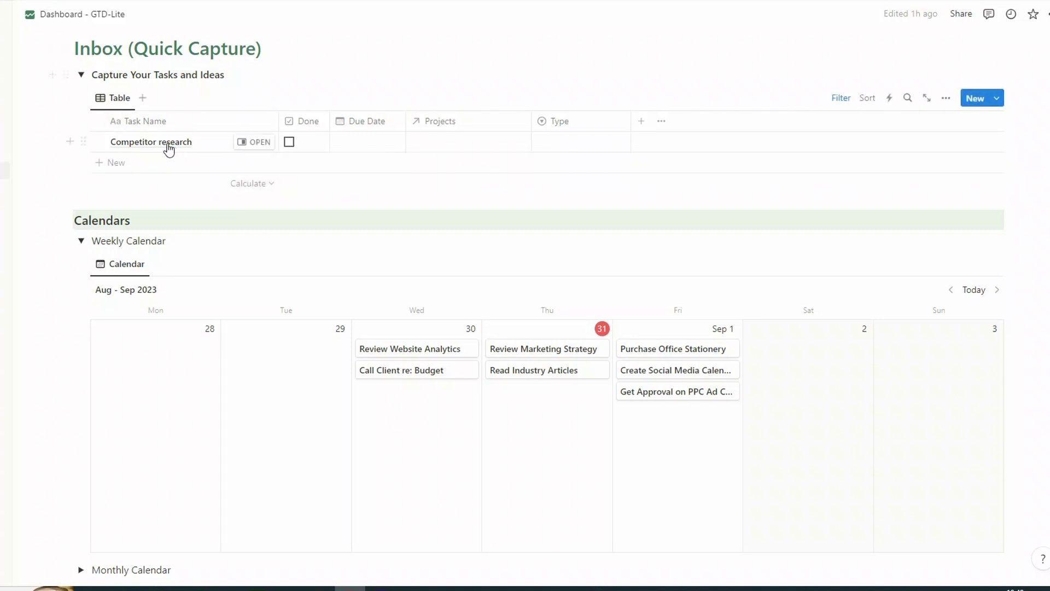
pyautogui.click(361, 147)
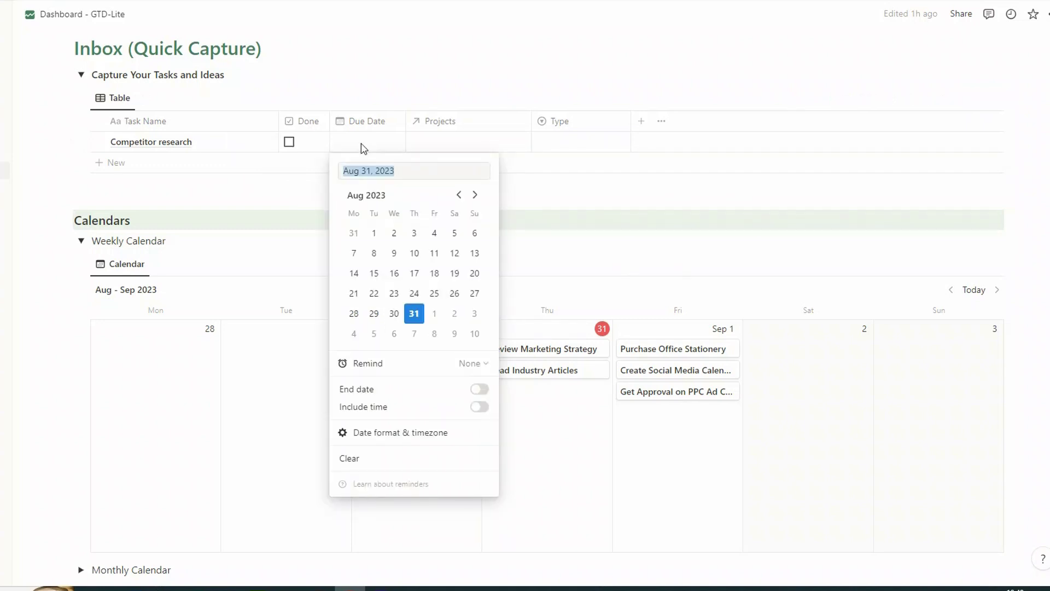
pyautogui.click(415, 316)
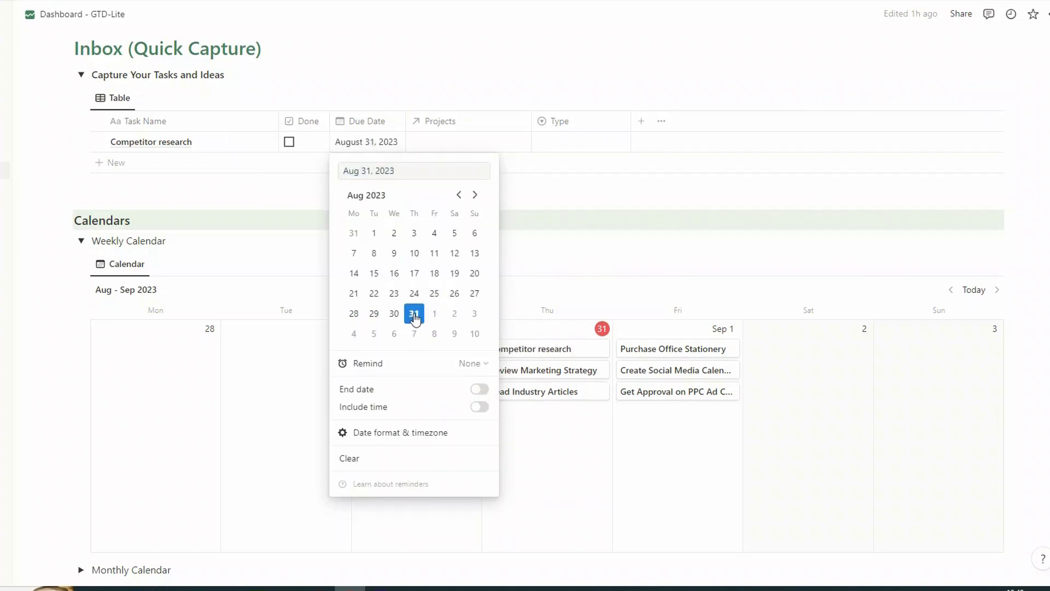
pyautogui.press('Escape')
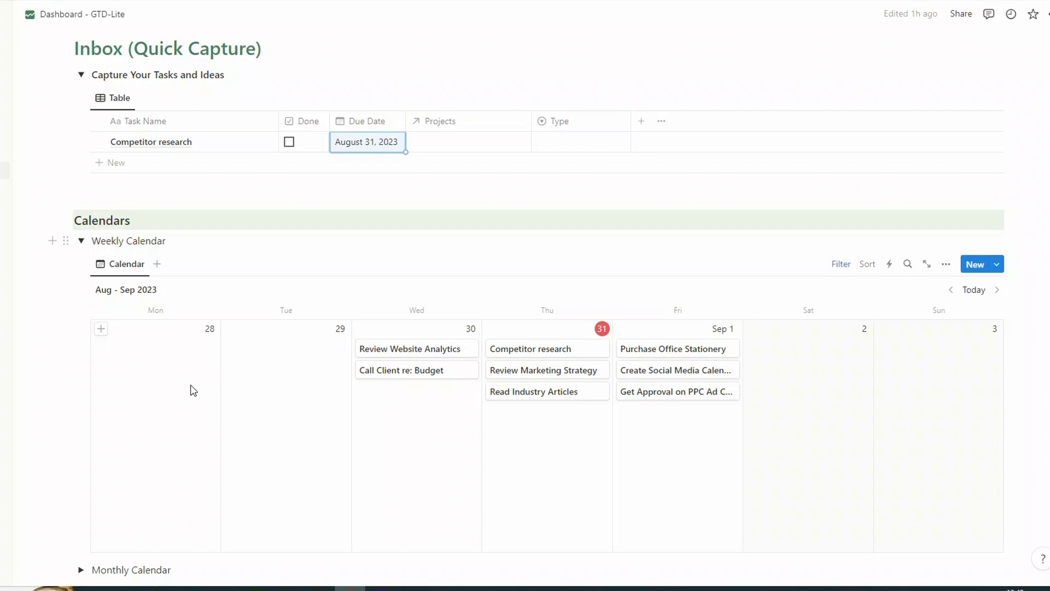
# Collapse the Weekly Calendar, then briefly expand and collapse the Monthly Calendar
pyautogui.click(83, 242)
pyautogui.click(80, 263)
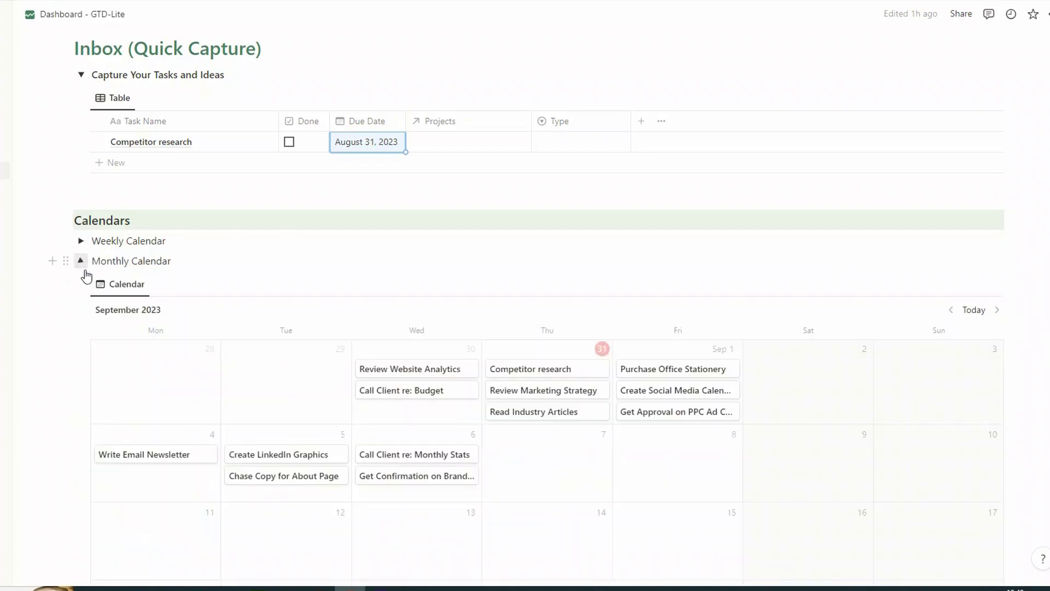
pyautogui.scroll(-3, 412, 422)
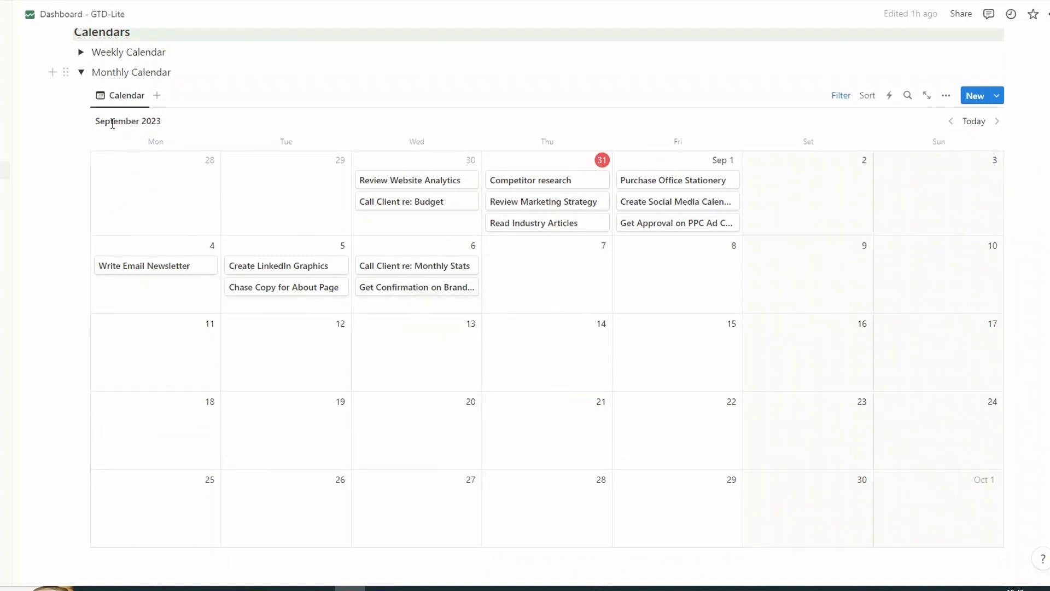
pyautogui.click(81, 73)
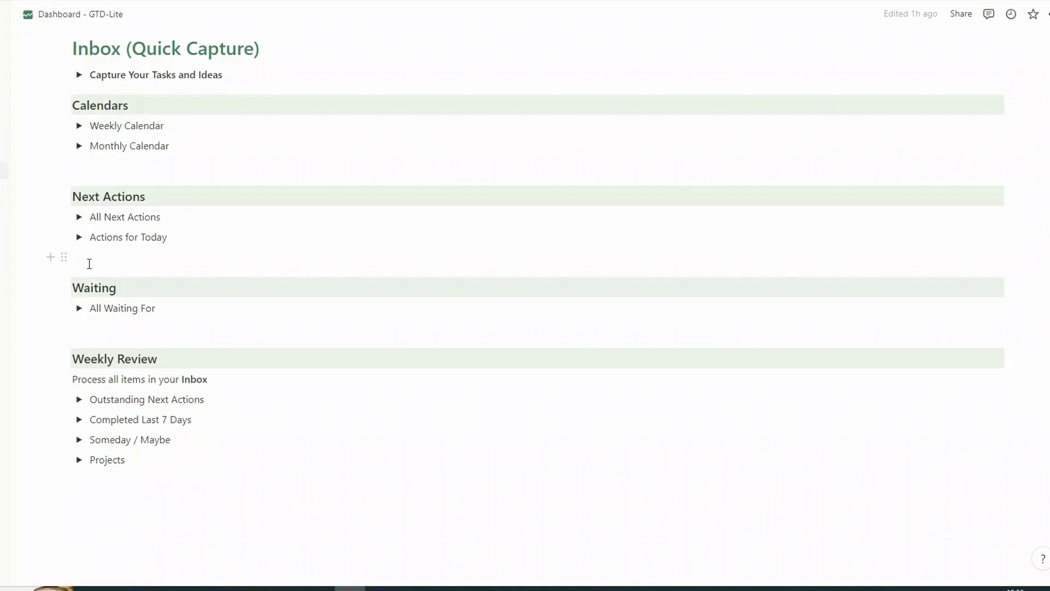
# Expand All Next Actions to show its nine tasks due Aug 30 – Sep 6, 2023
pyautogui.click(79, 218)
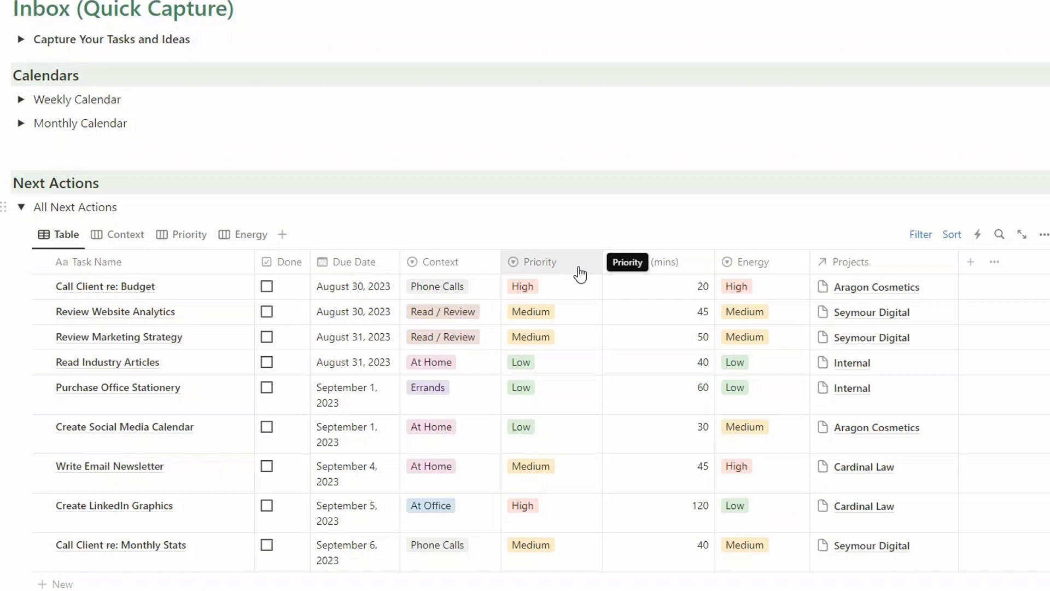
pyautogui.click(577, 311)
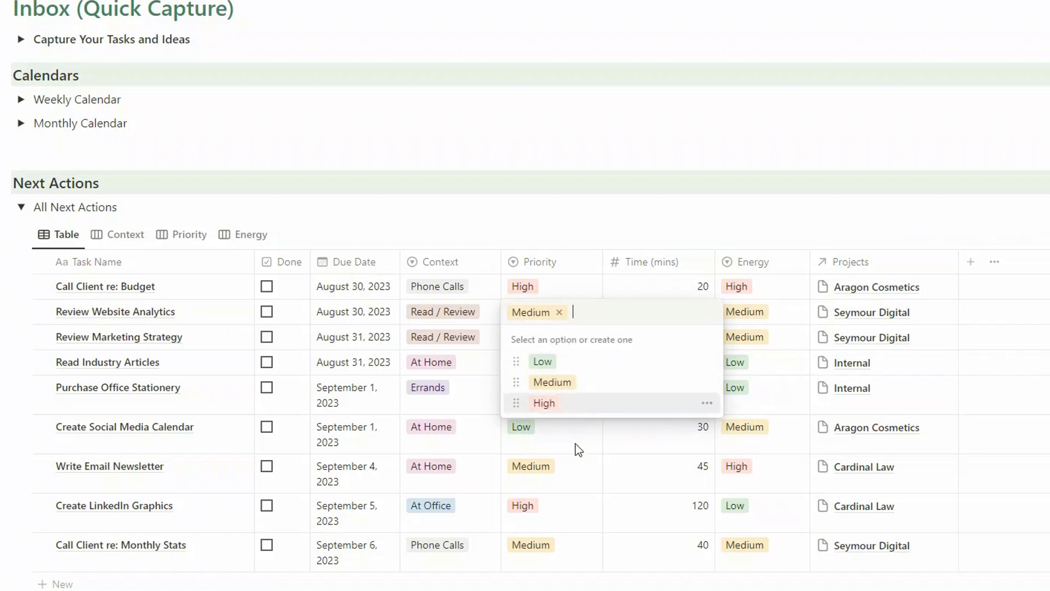
pyautogui.press('Escape')
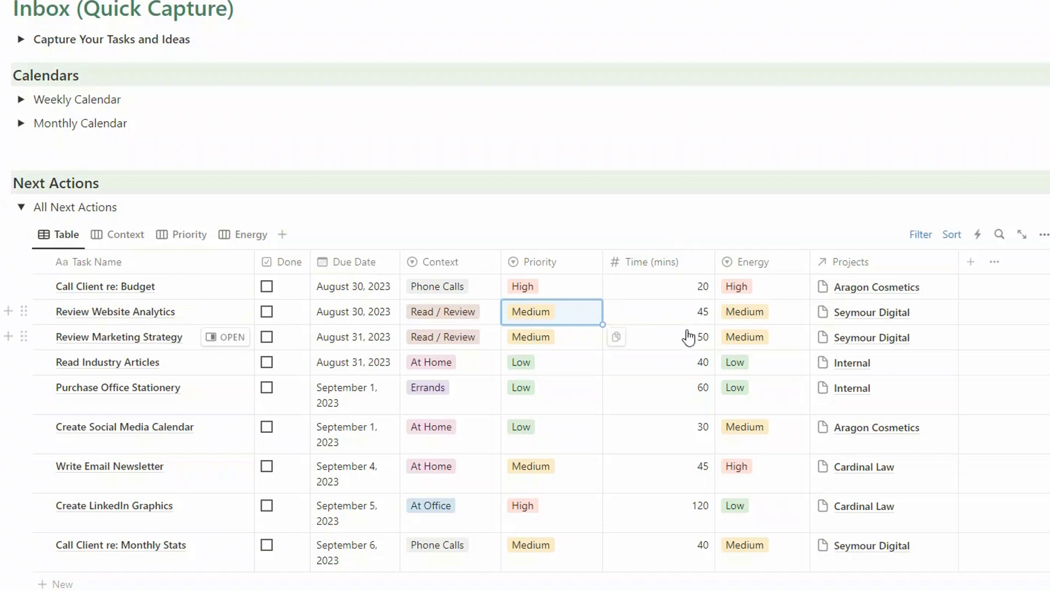
pyautogui.scroll(-1, 608, 545)
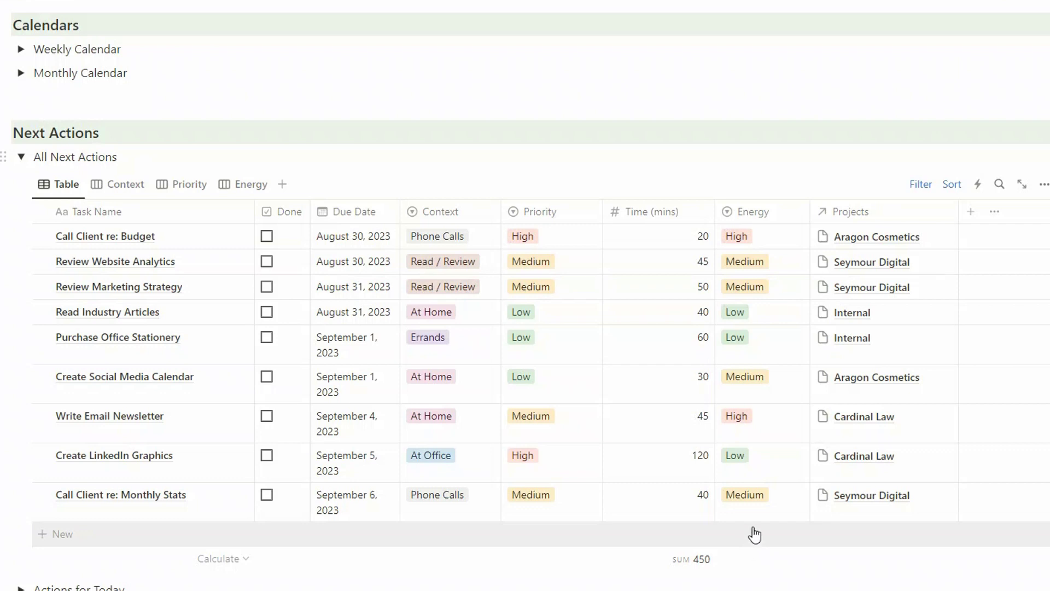
pyautogui.click(774, 236)
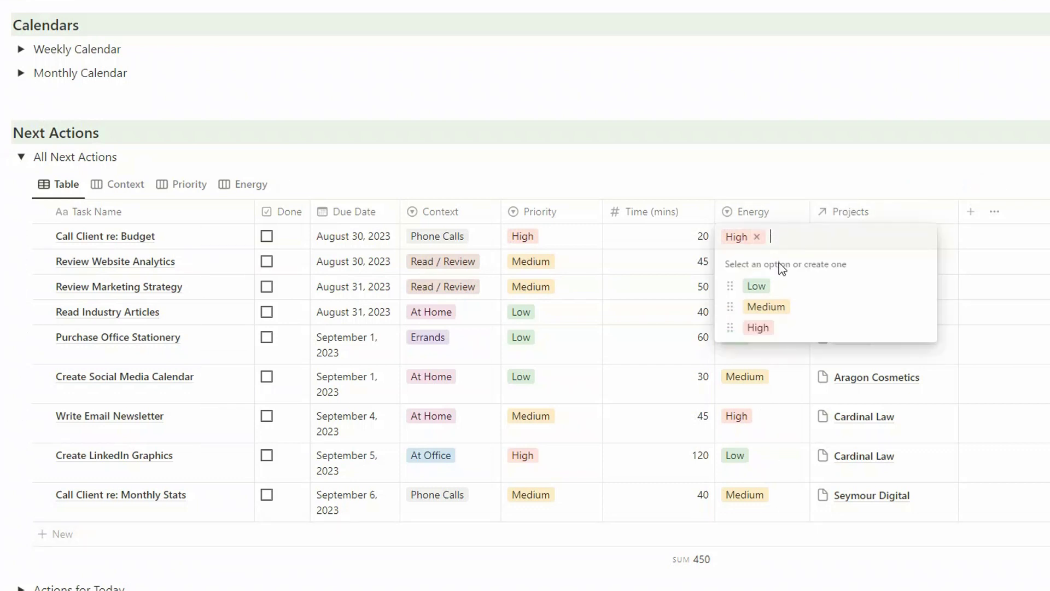
pyautogui.click(764, 533)
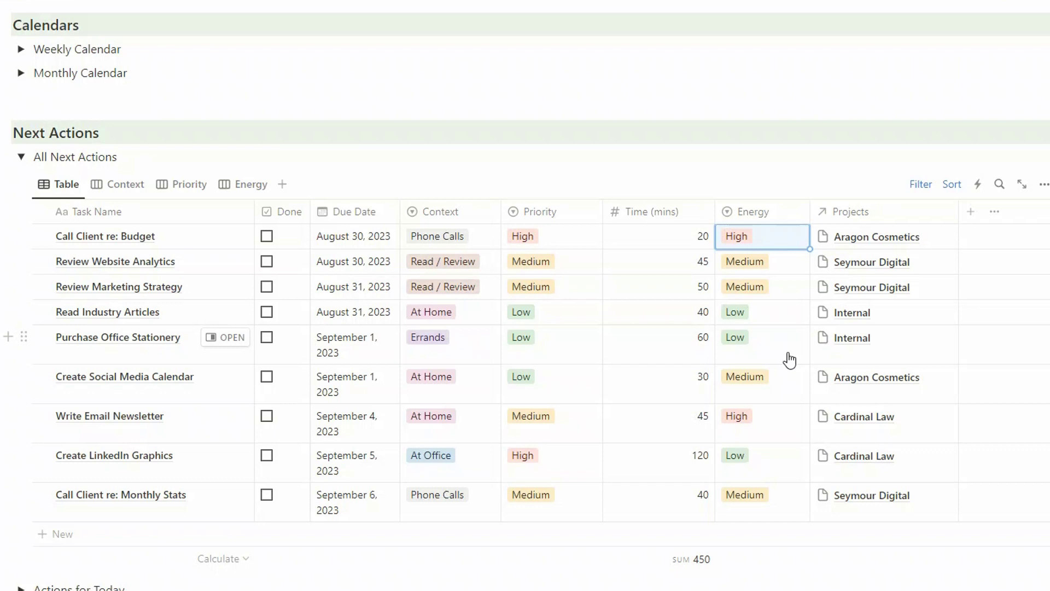
pyautogui.press('Escape')
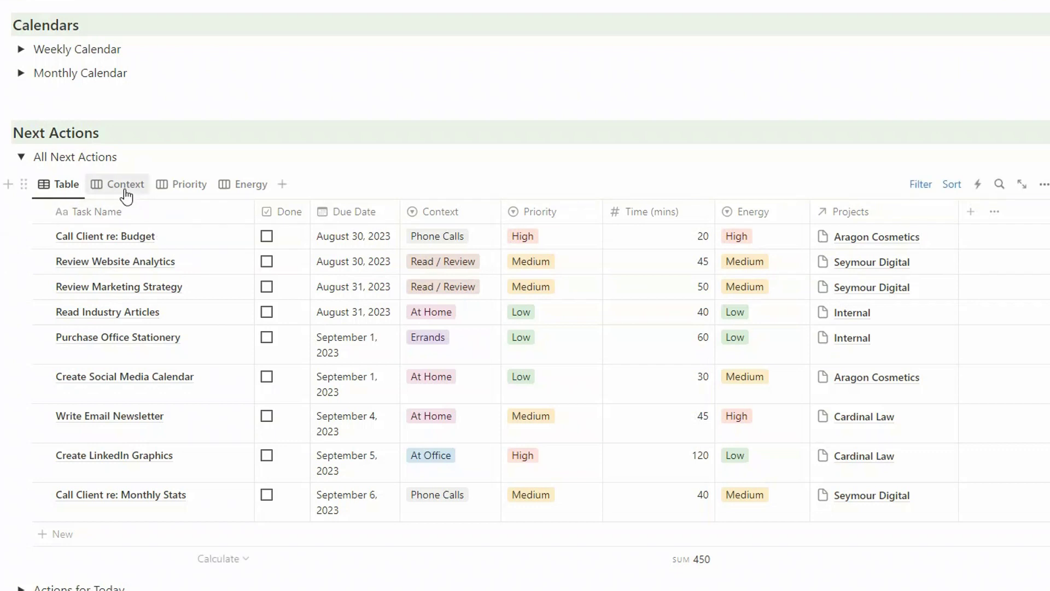
pyautogui.click(124, 185)
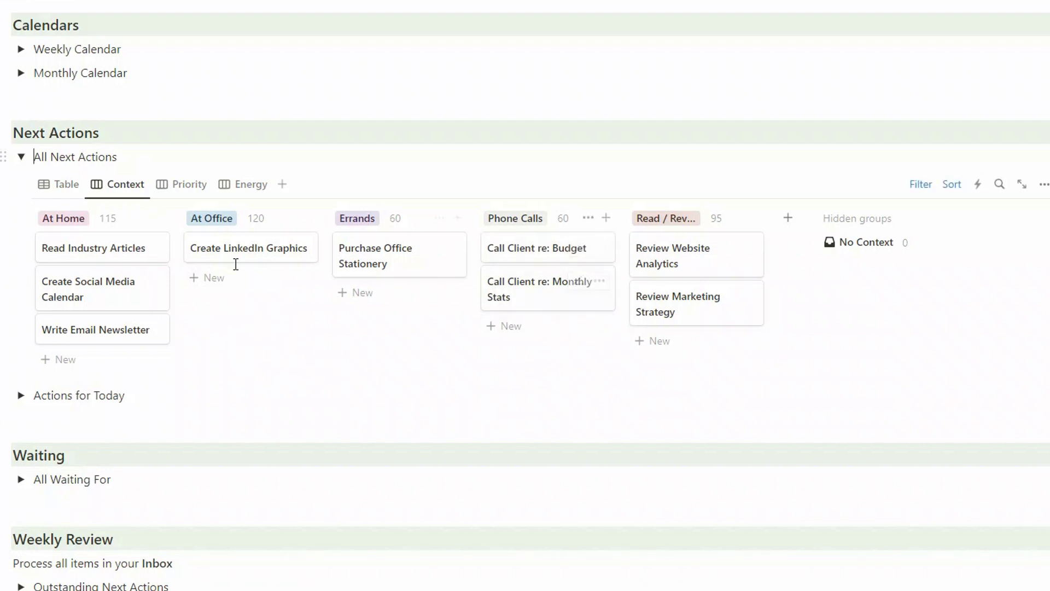
pyautogui.click(183, 193)
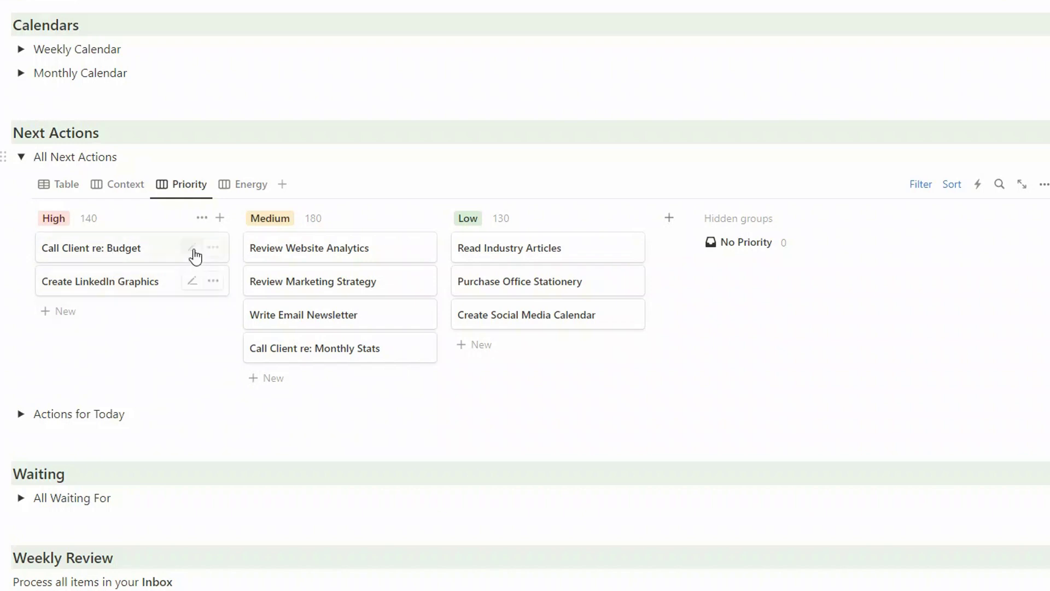
pyautogui.click(247, 191)
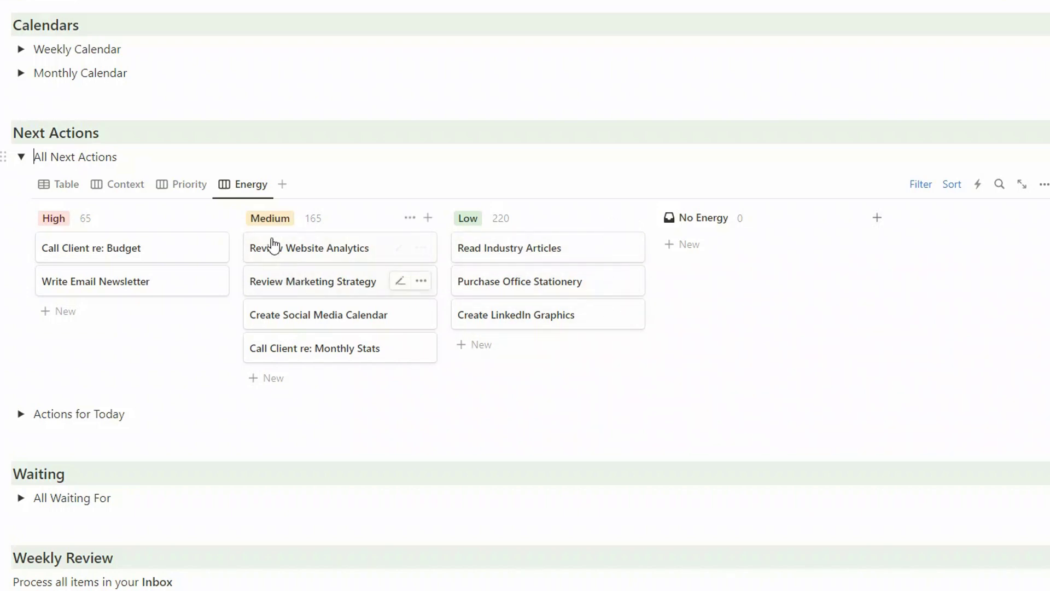
pyautogui.click(61, 191)
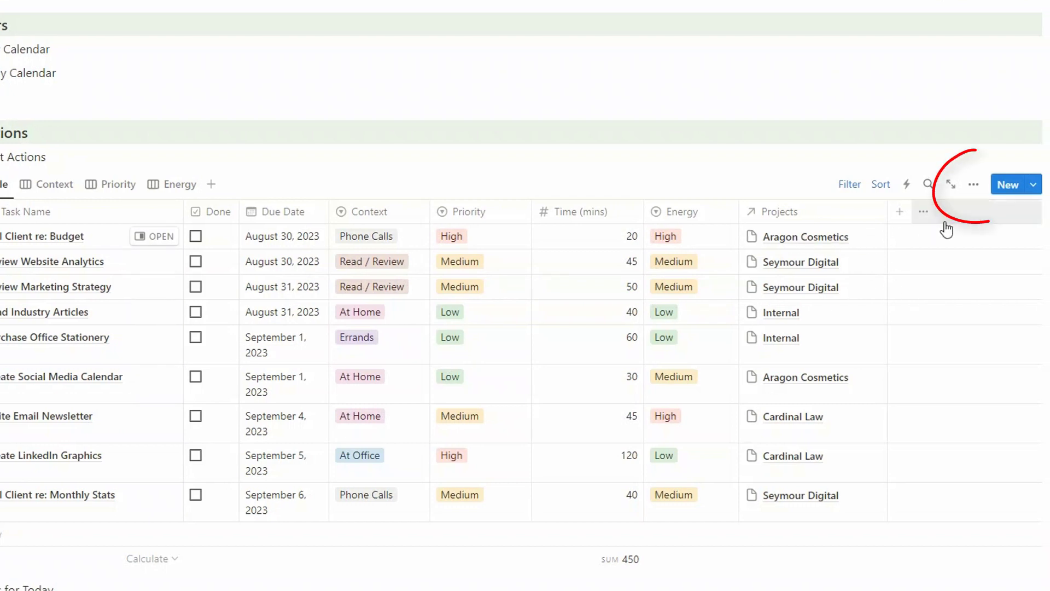
# Hide the Context property in the All Next Actions table view
pyautogui.click(974, 189)
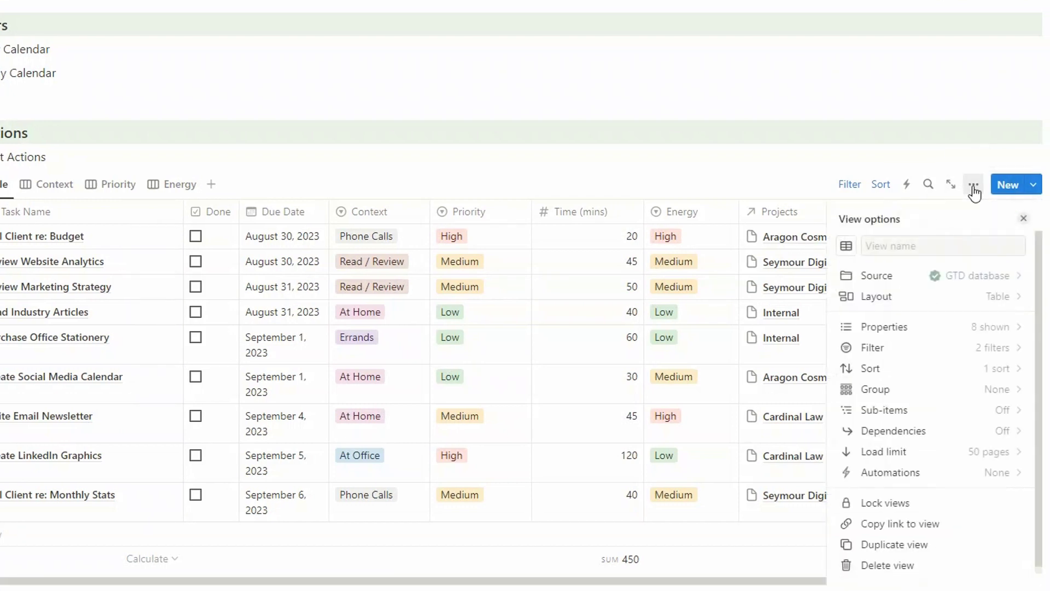
pyautogui.click(995, 331)
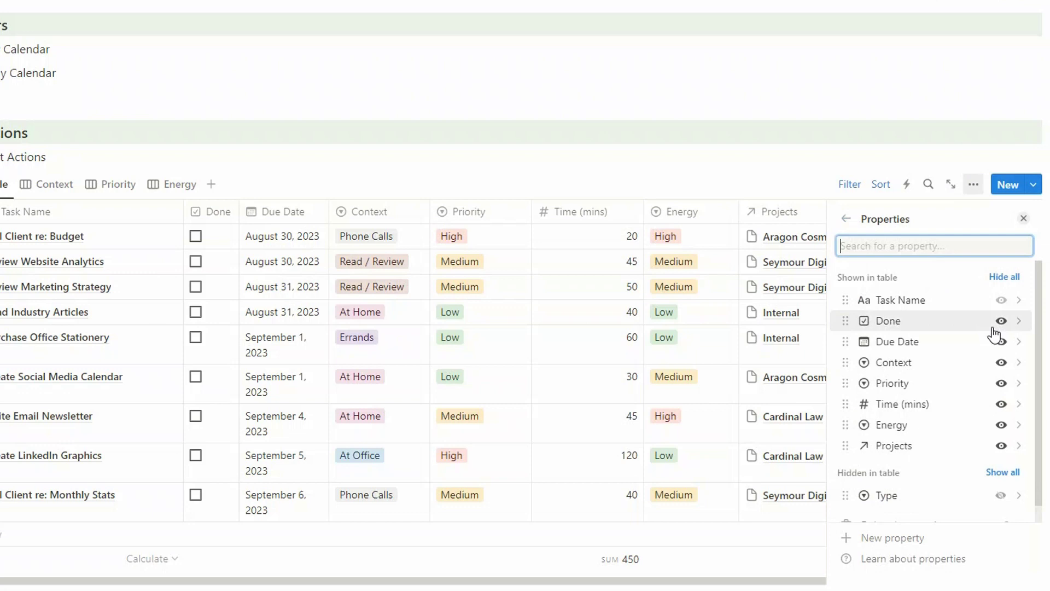
pyautogui.click(1002, 363)
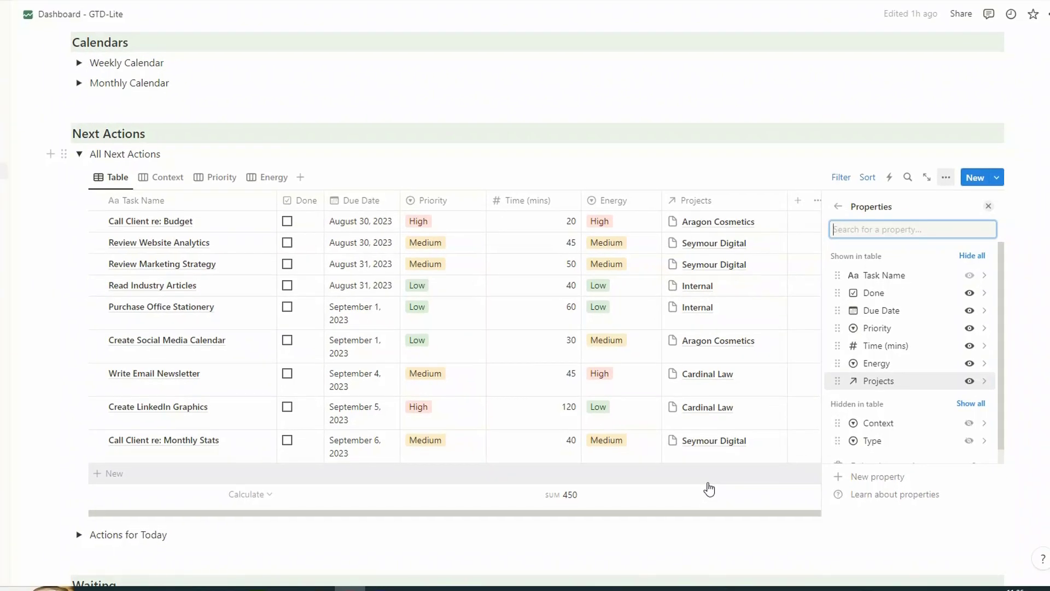
pyautogui.click(709, 489)
pyautogui.click(60, 549)
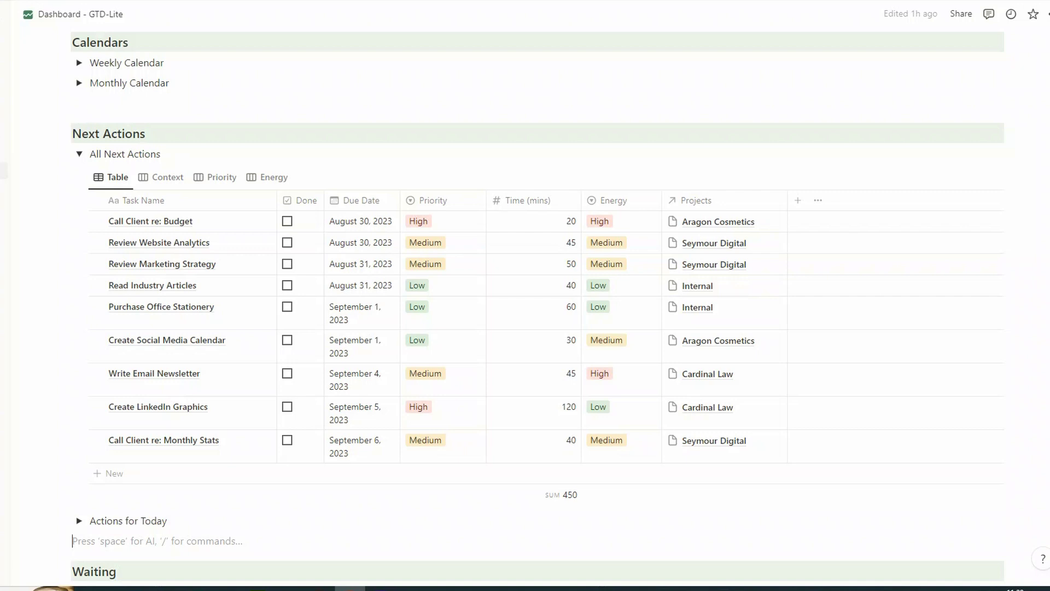
# Collapse All Next Actions, expand Actions for Today and cycle its Context, Priority, Energy and Table views
pyautogui.click(79, 155)
pyautogui.click(79, 175)
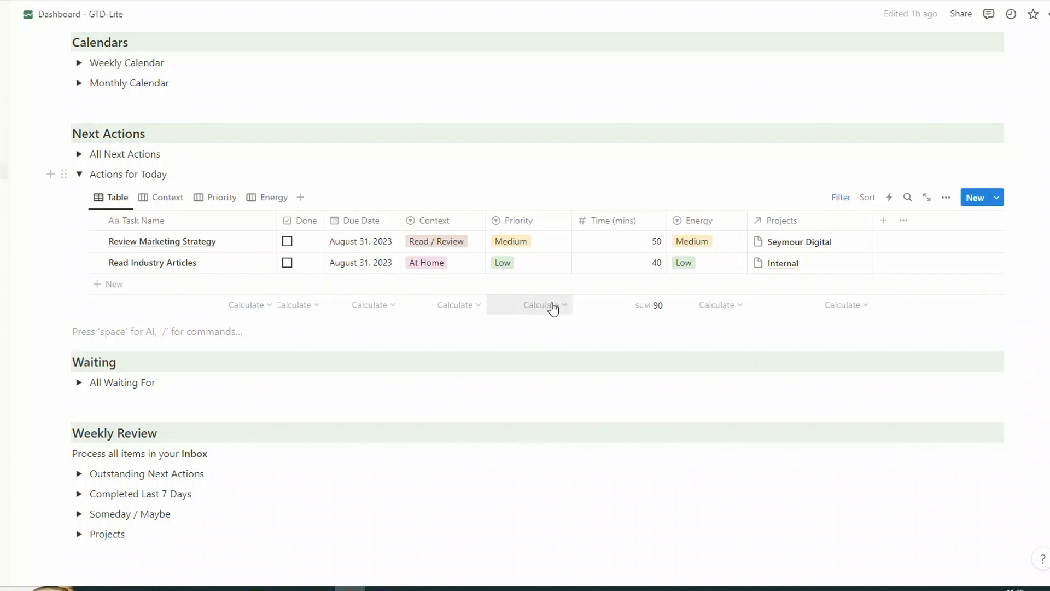
pyautogui.click(169, 199)
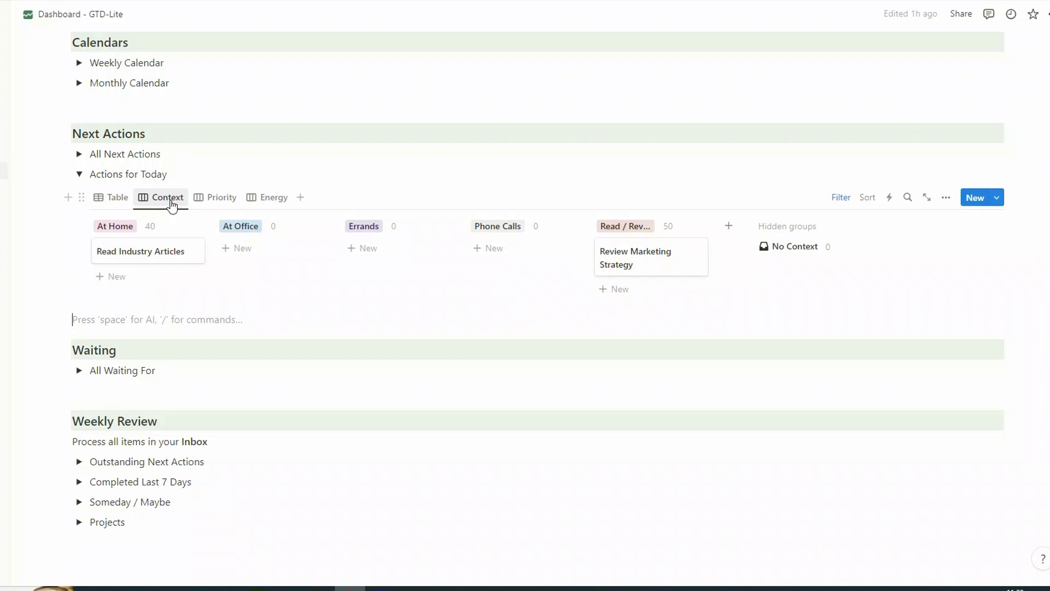
pyautogui.click(214, 201)
pyautogui.click(274, 202)
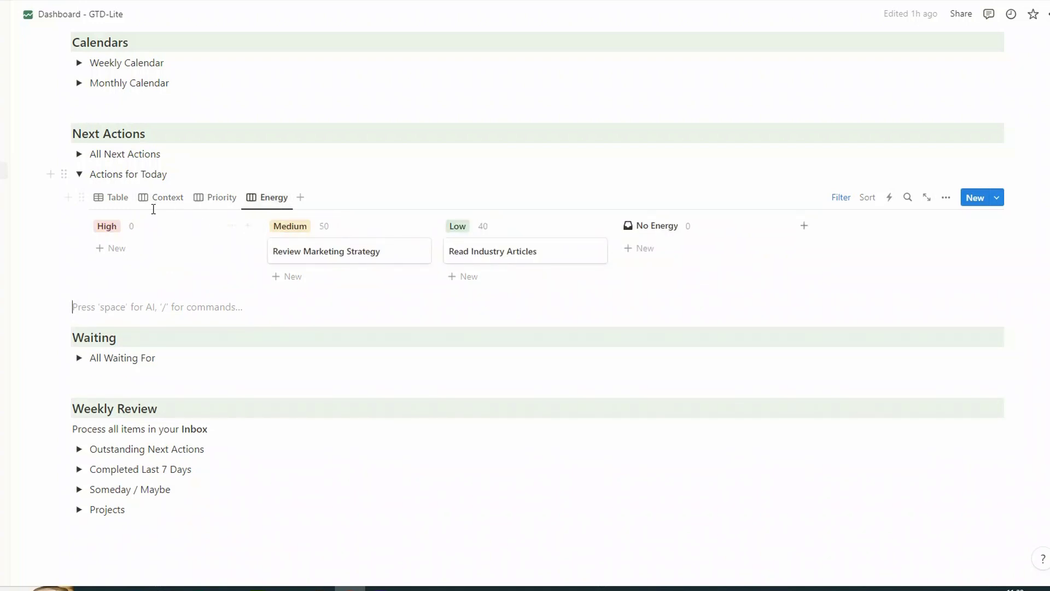
pyautogui.click(114, 207)
pyautogui.scroll(1, 7, 532)
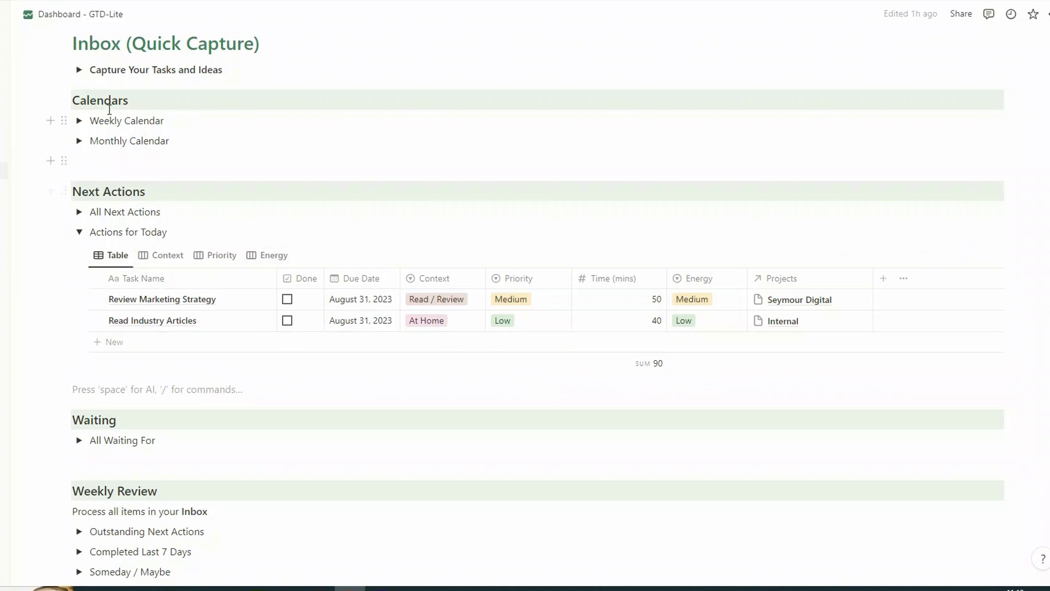
# Link Competitor research to Aragon Cosmetics and mark it as a Next Action
pyautogui.click(79, 70)
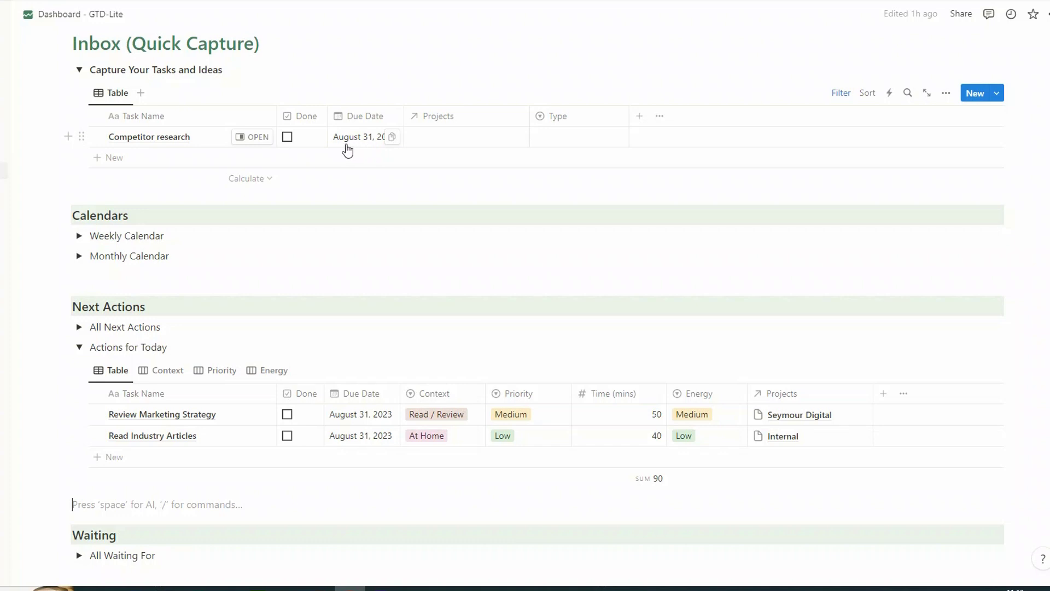
pyautogui.click(450, 139)
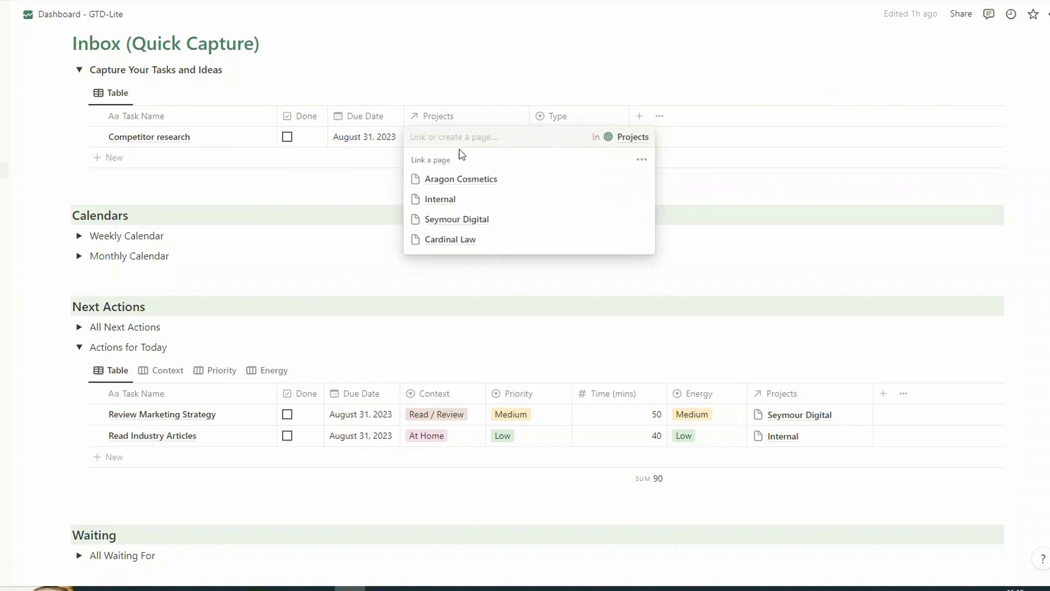
pyautogui.click(462, 180)
pyautogui.click(766, 184)
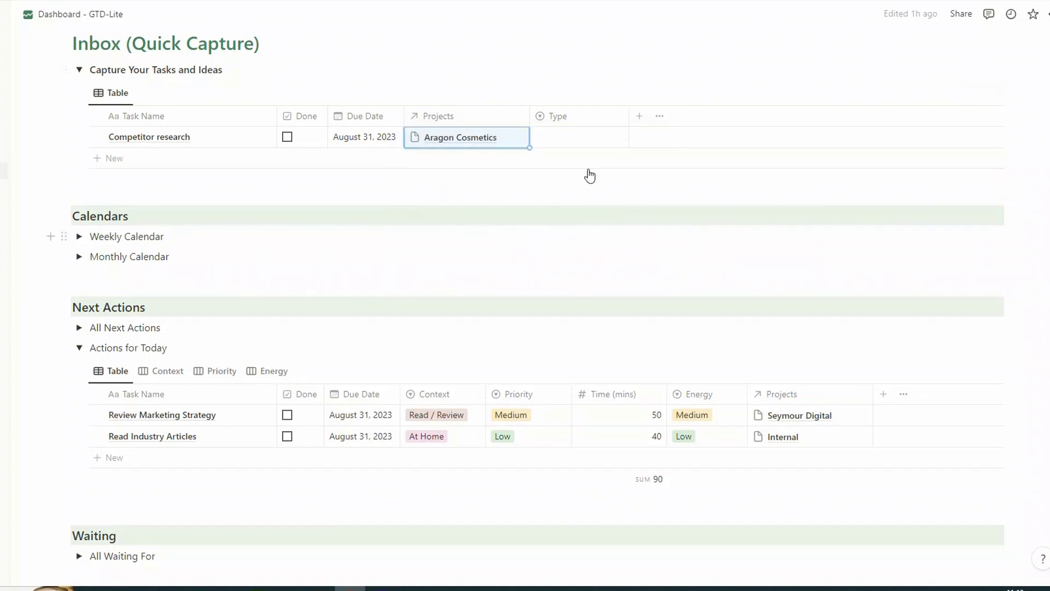
pyautogui.click(564, 140)
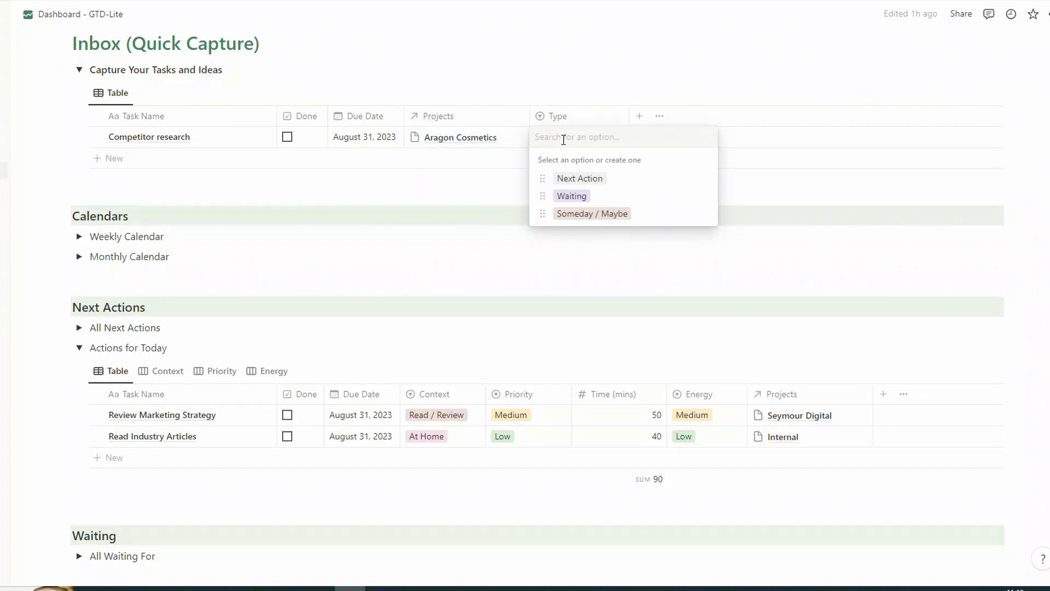
pyautogui.click(584, 181)
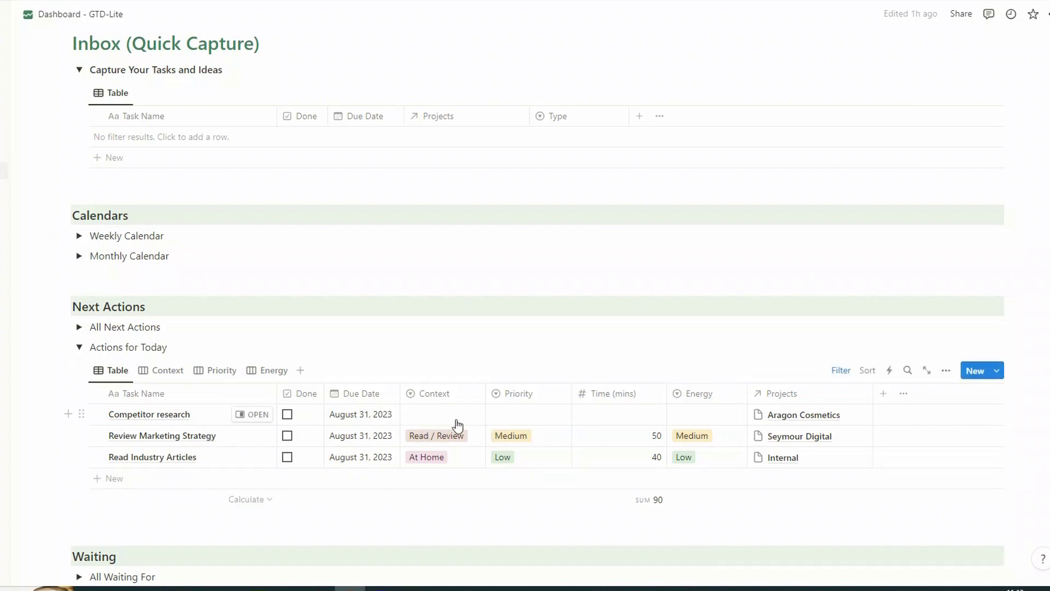
# Set Competitor research's context to Phone Calls
pyautogui.press('Escape')
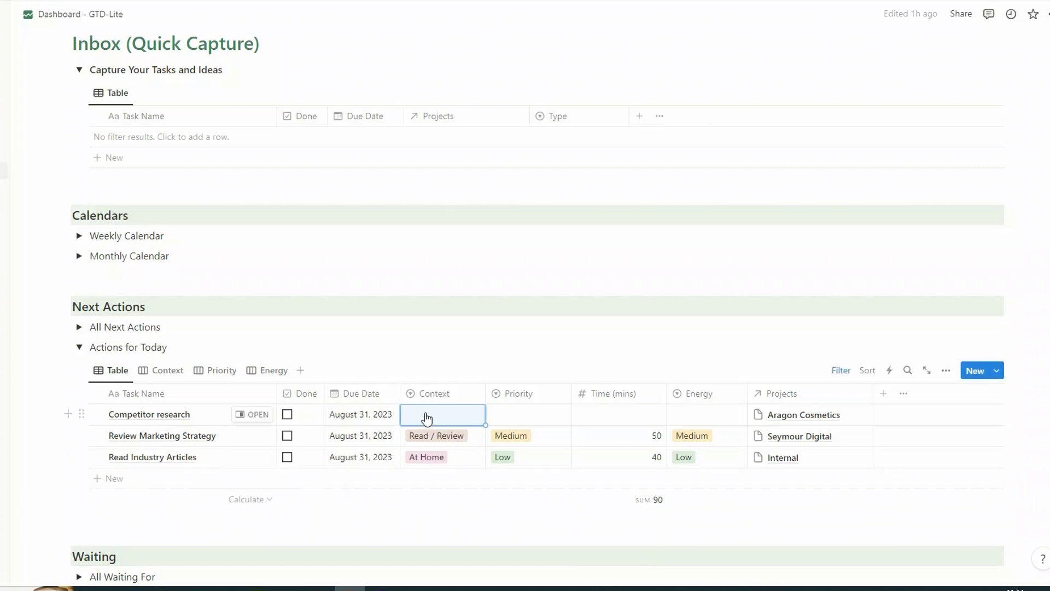
pyautogui.click(457, 419)
pyautogui.click(452, 456)
pyautogui.click(468, 538)
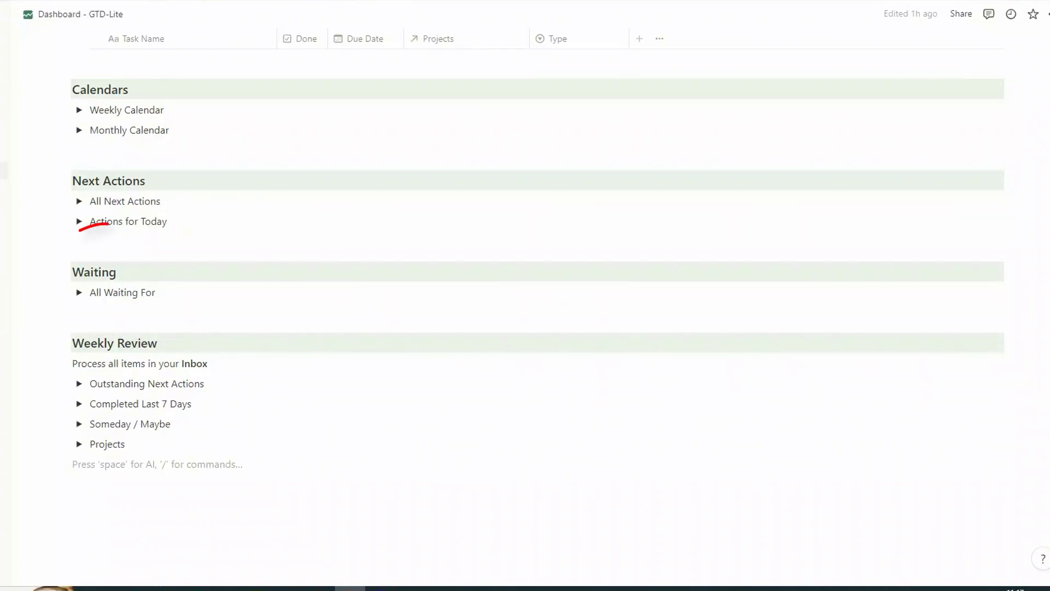
# Expand All Waiting For to review its three waiting tasks due September 1, 5 and 6, 2023
pyautogui.click(79, 293)
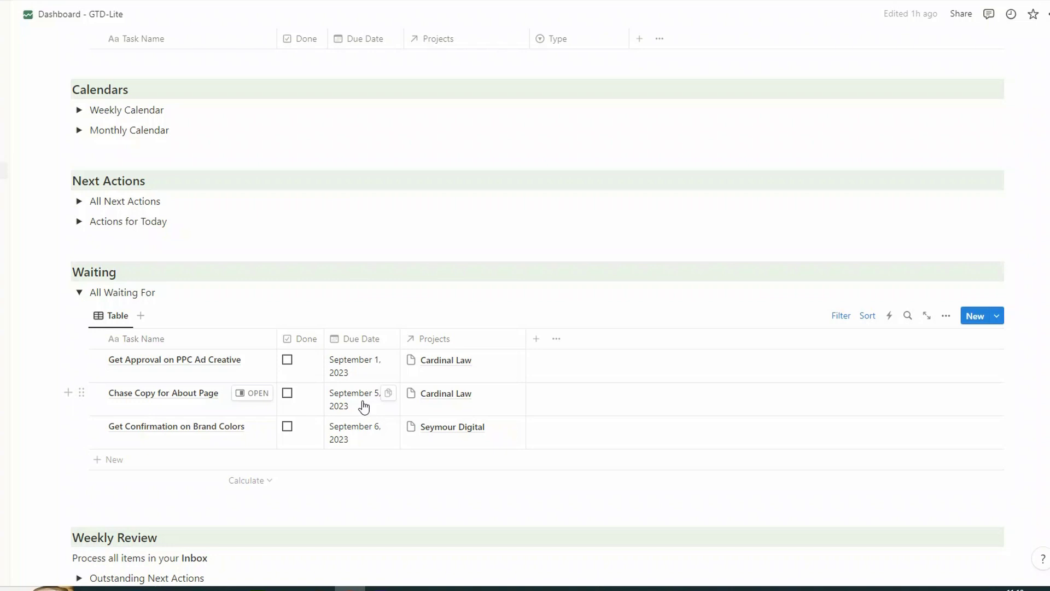
pyautogui.scroll(3, 365, 415)
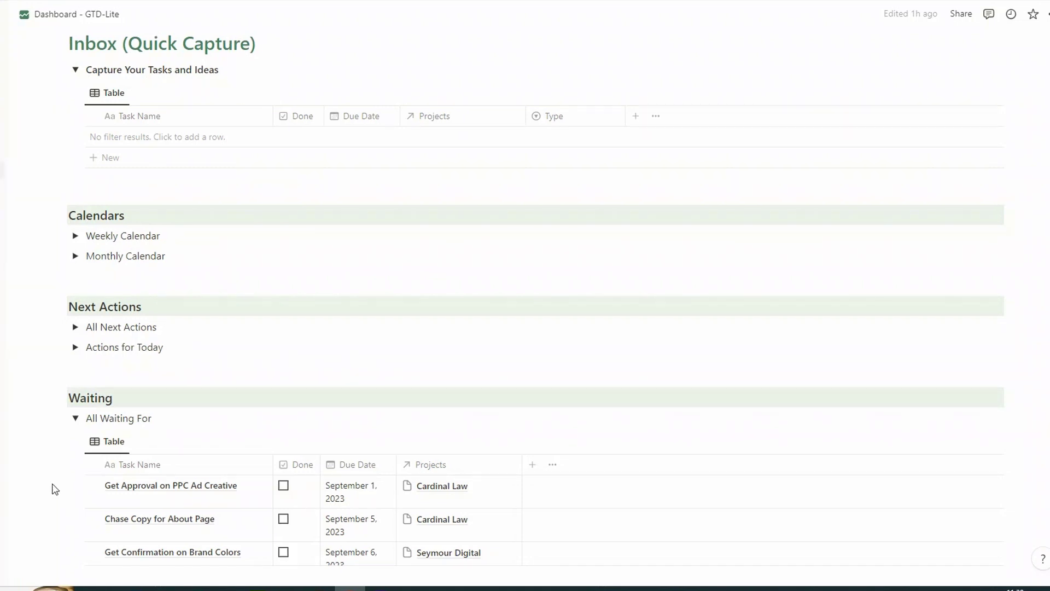
pyautogui.click(75, 419)
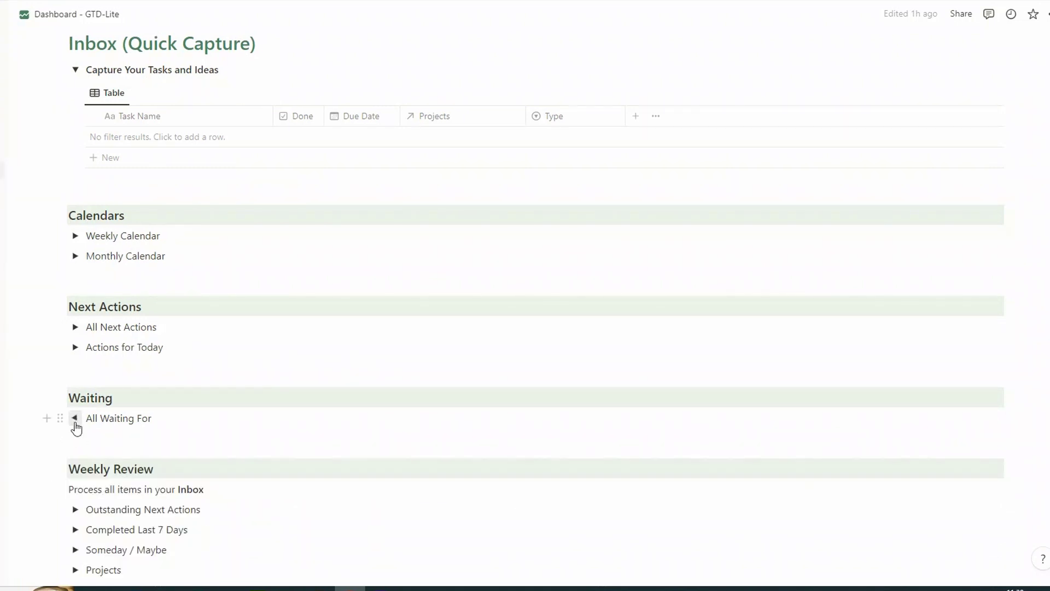
pyautogui.scroll(-2, 342, 418)
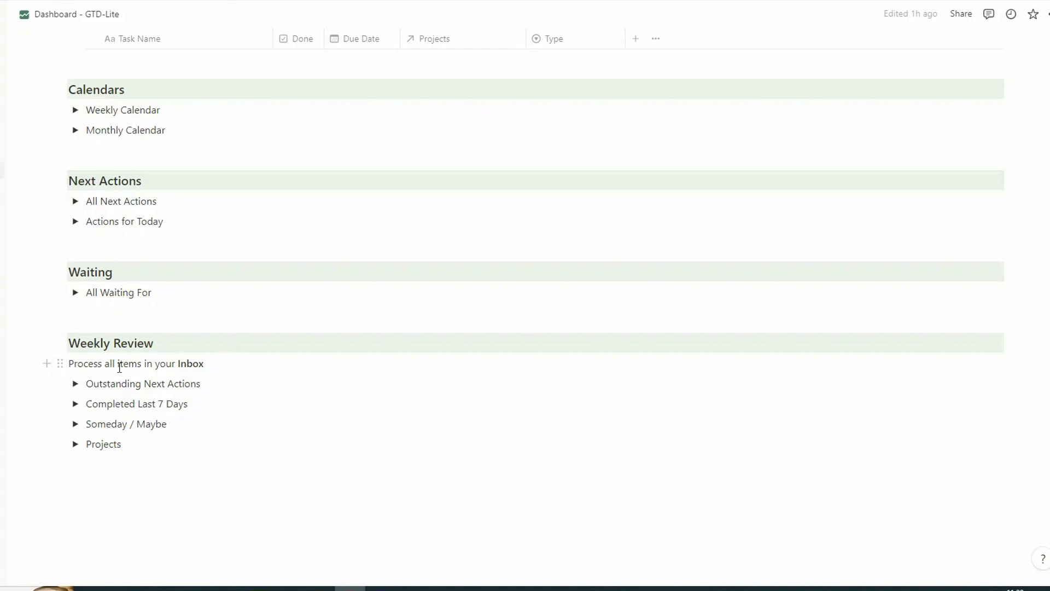
pyautogui.scroll(2, 253, 394)
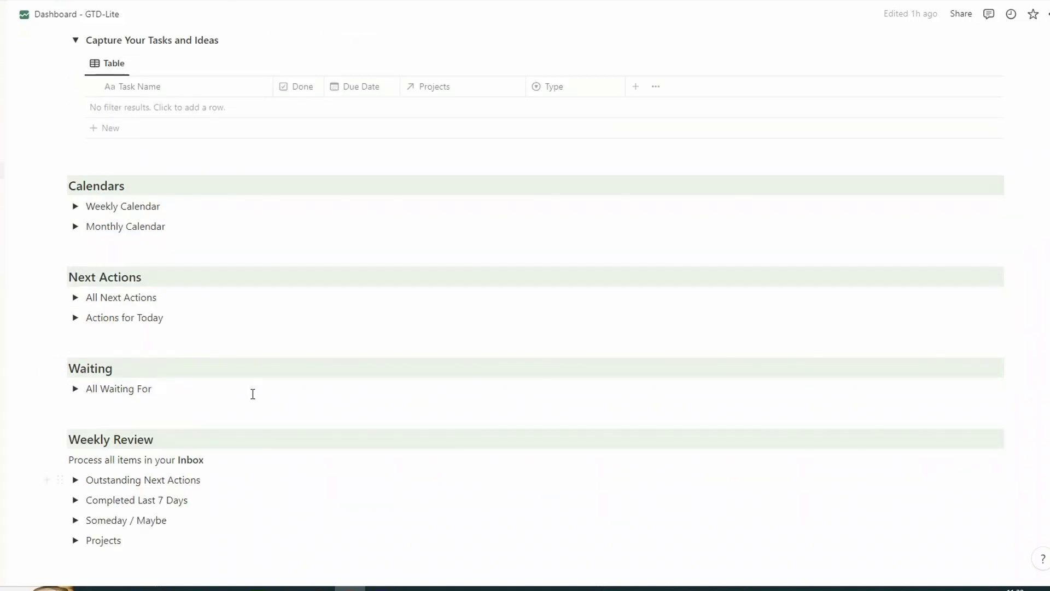
pyautogui.scroll(3, 253, 394)
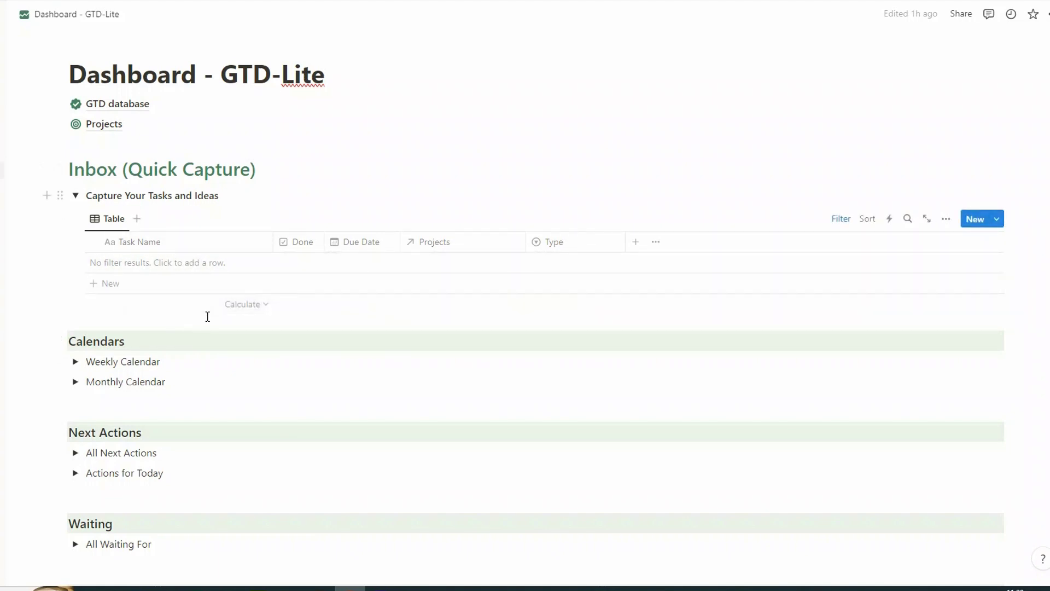
pyautogui.scroll(-5, 208, 316)
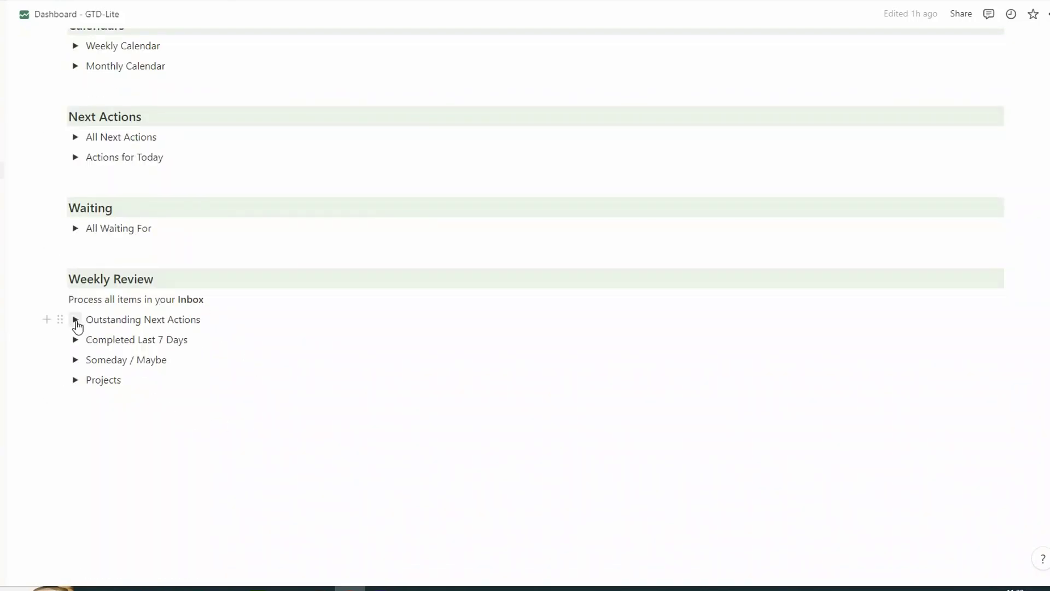
pyautogui.click(76, 320)
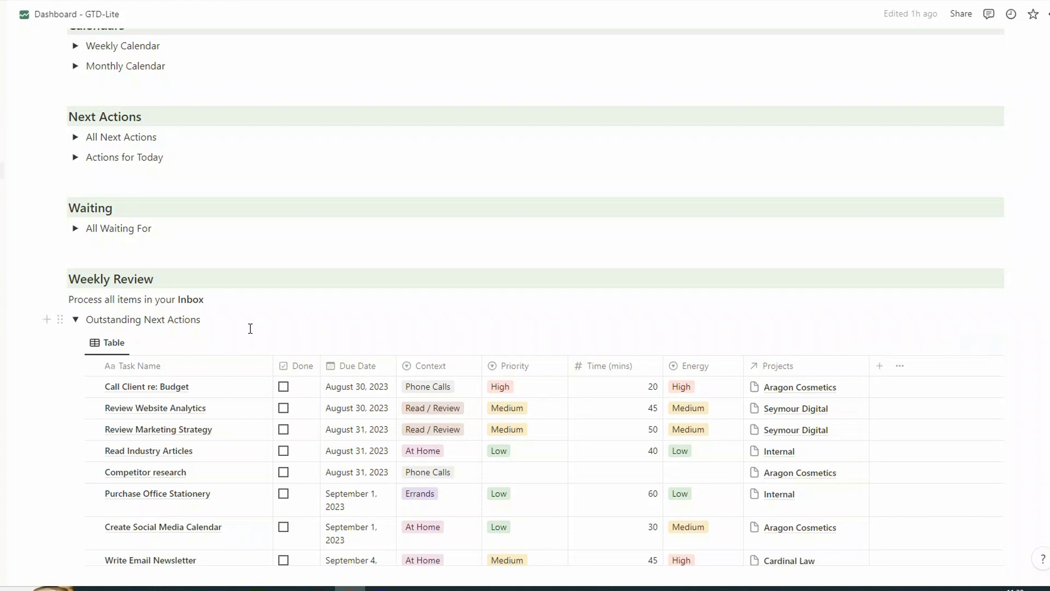
pyautogui.scroll(-2, 257, 334)
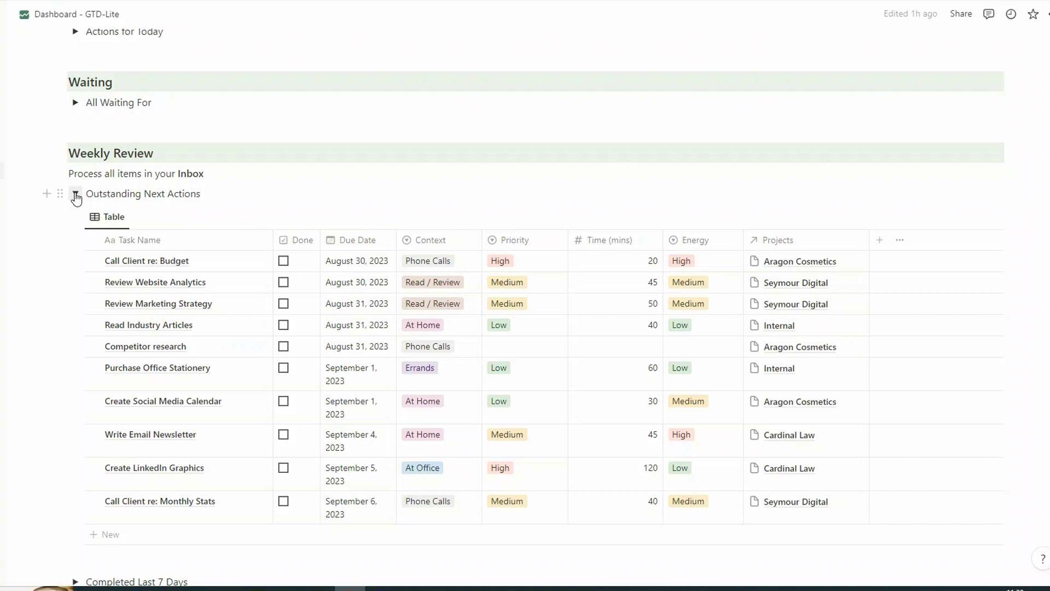
pyautogui.click(76, 194)
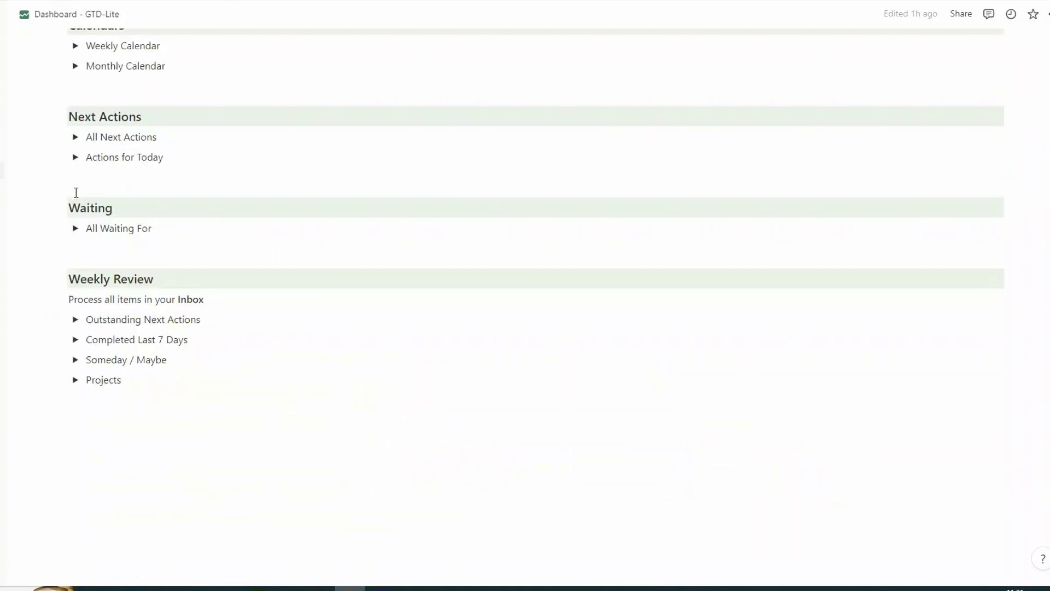
pyautogui.click(75, 340)
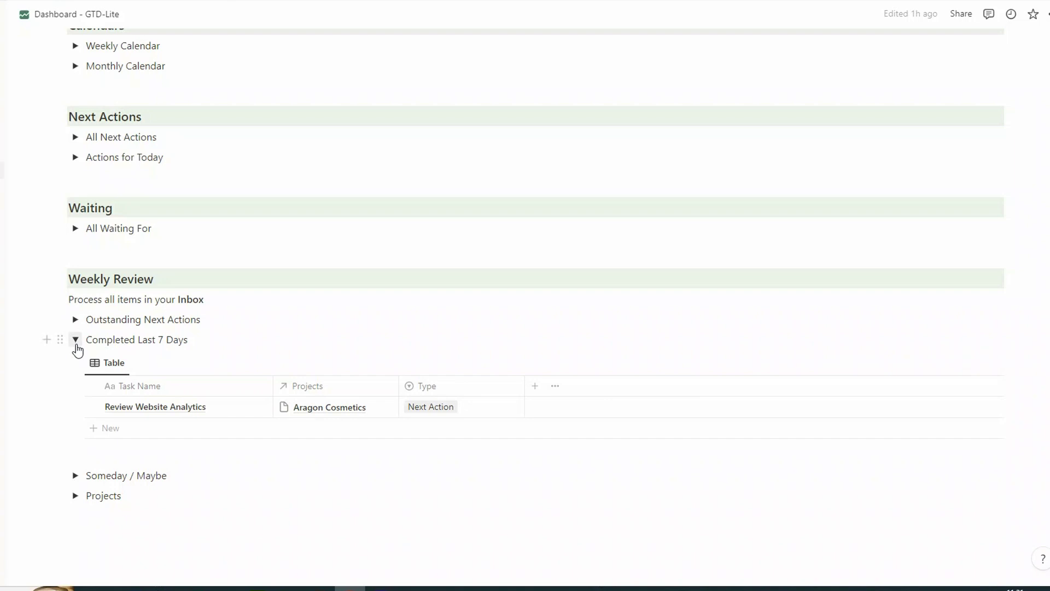
pyautogui.click(76, 339)
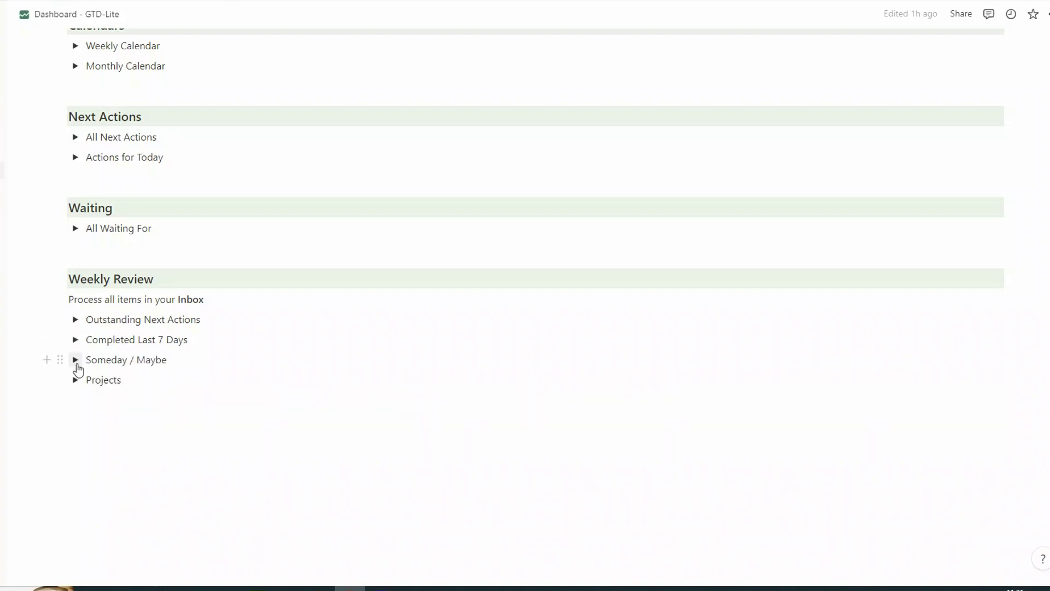
# Expand Someday / Maybe and review its three tasks, from Buy a New Exhibition Stand to Redesign the Website
pyautogui.click(76, 360)
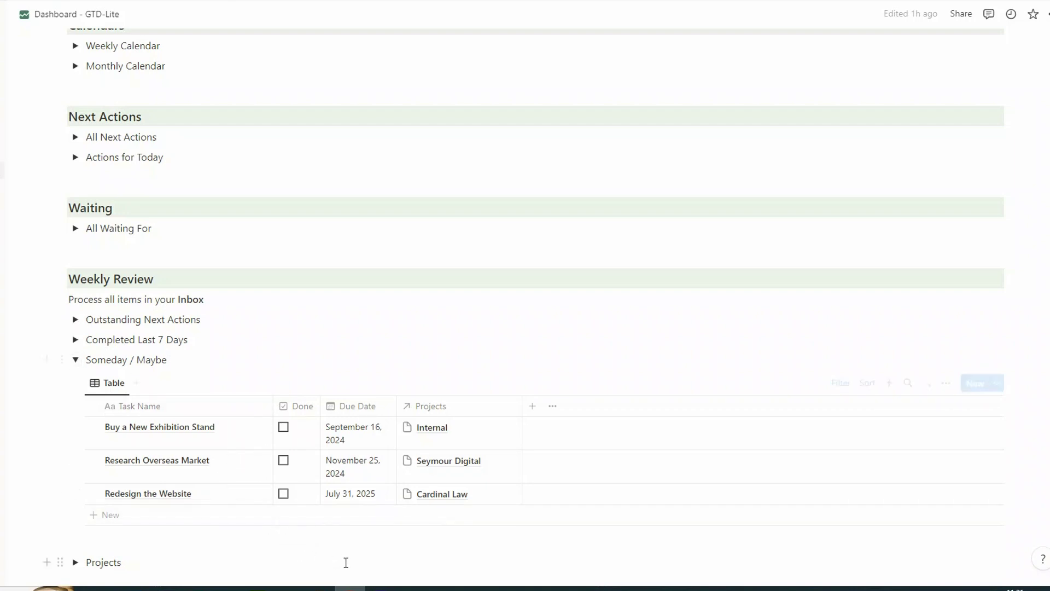
pyautogui.scroll(-1, 263, 543)
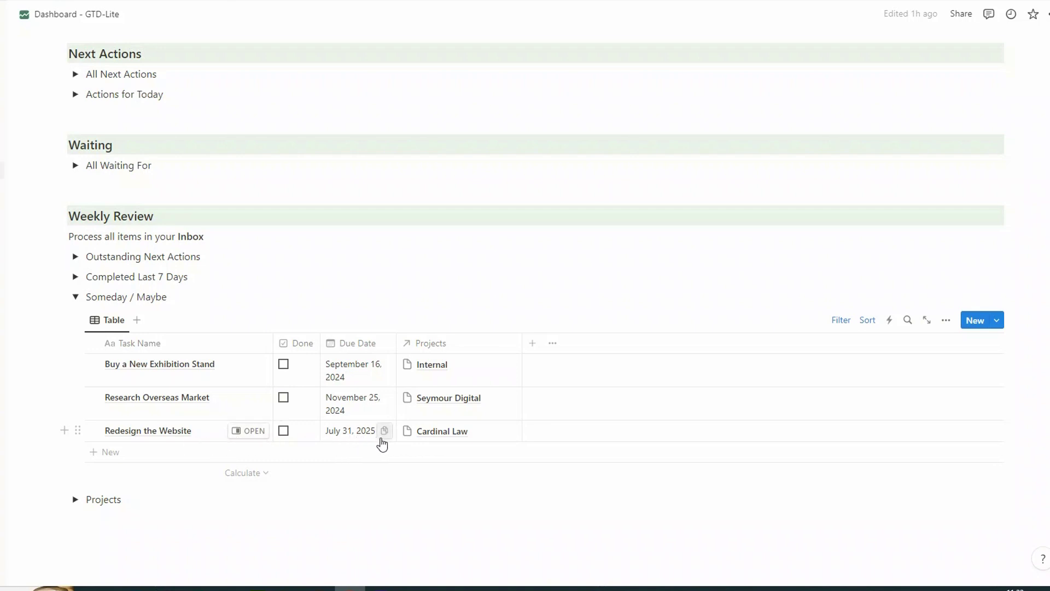
pyautogui.scroll(3, 382, 445)
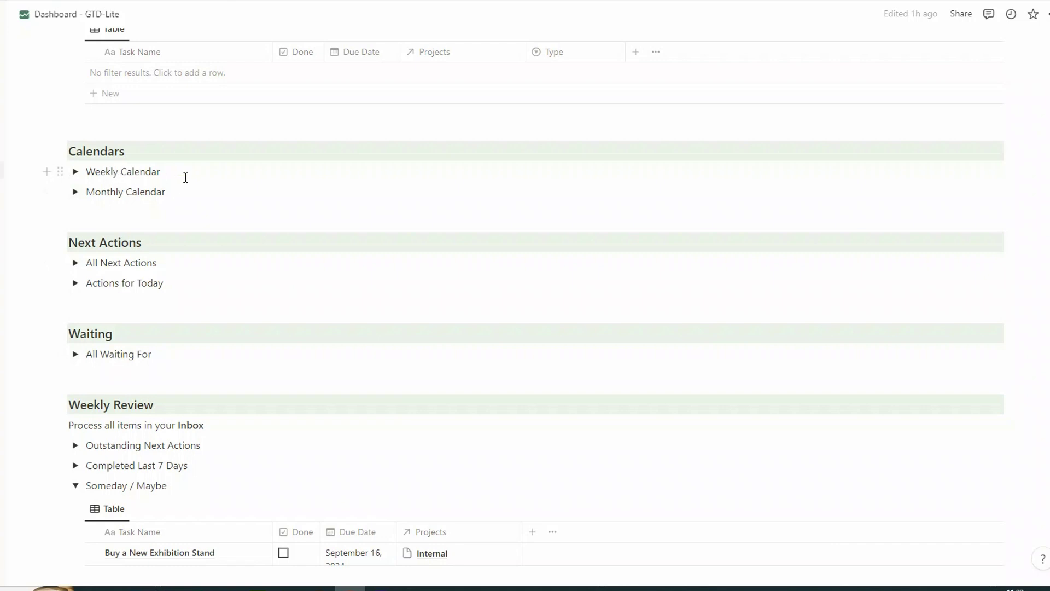
pyautogui.scroll(-4, 362, 331)
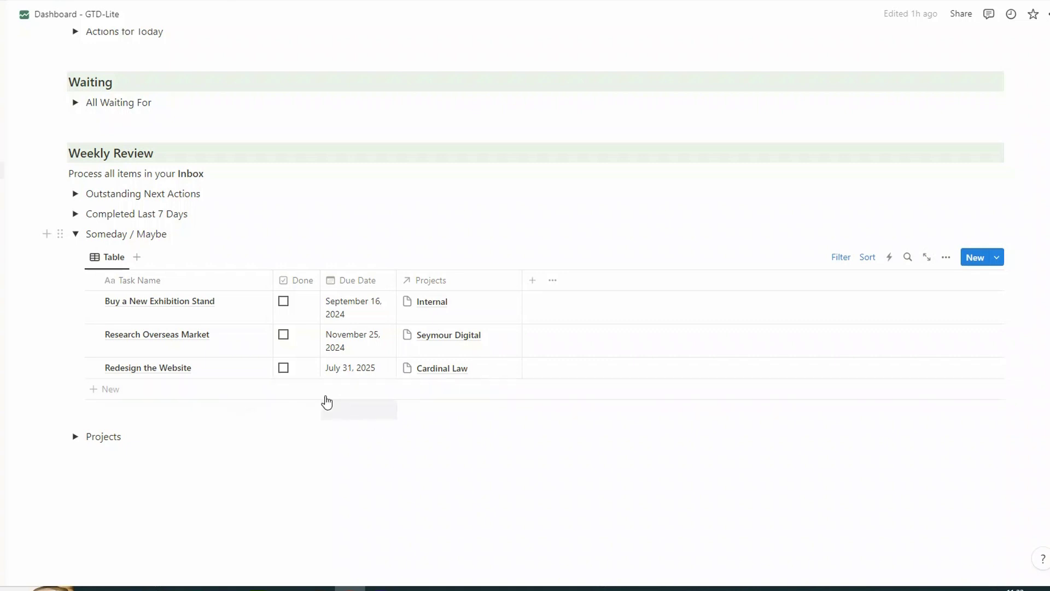
pyautogui.click(247, 371)
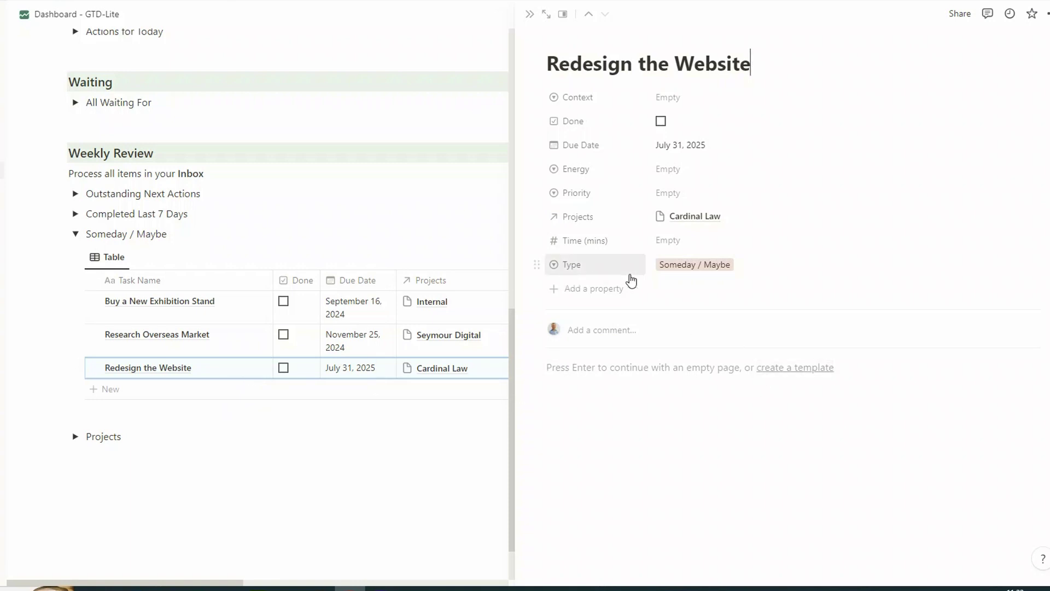
pyautogui.click(691, 267)
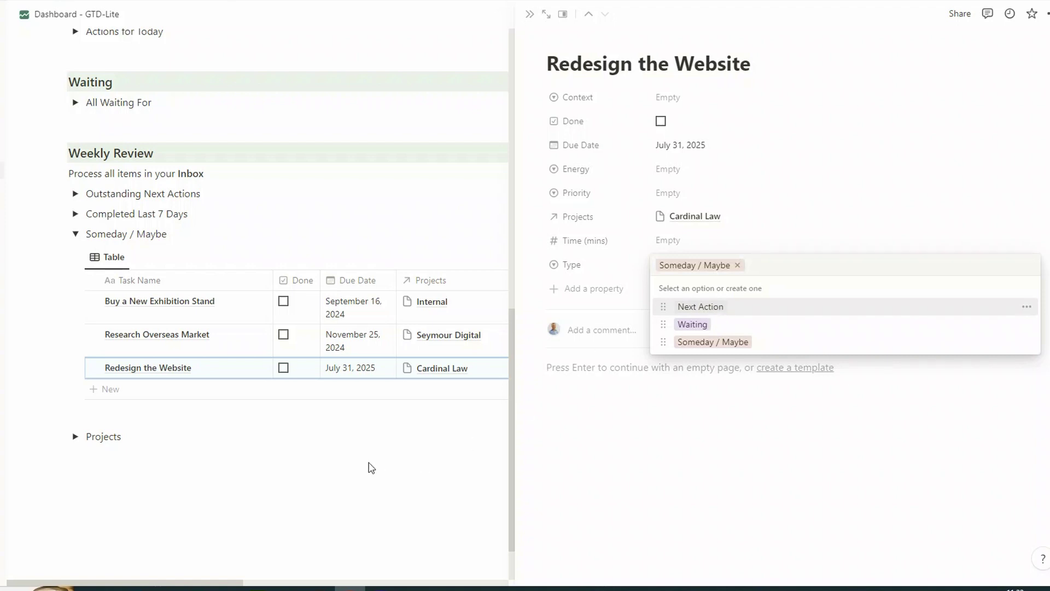
pyautogui.click(387, 456)
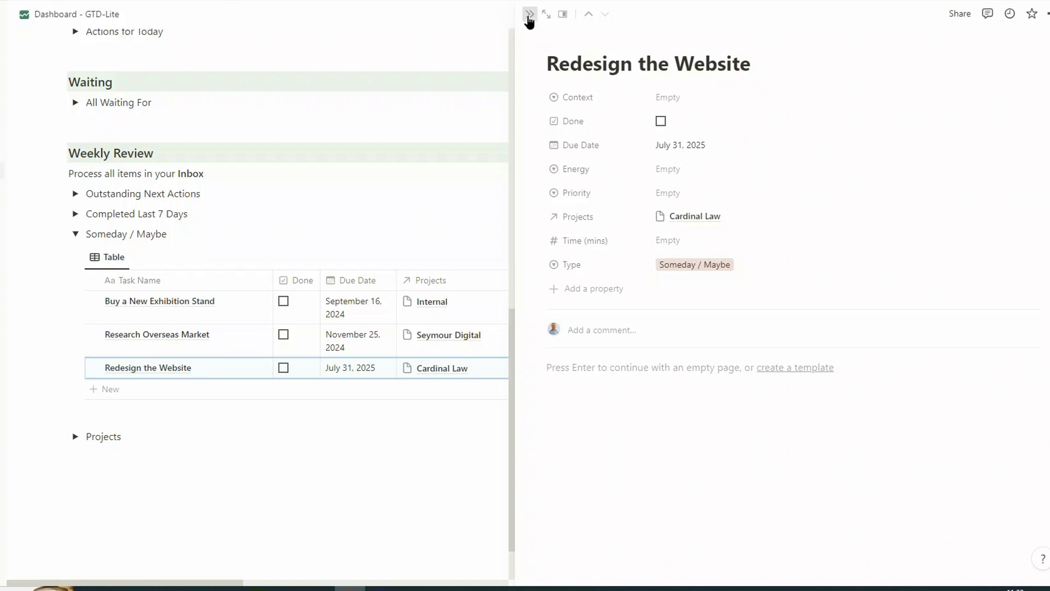
pyautogui.click(530, 14)
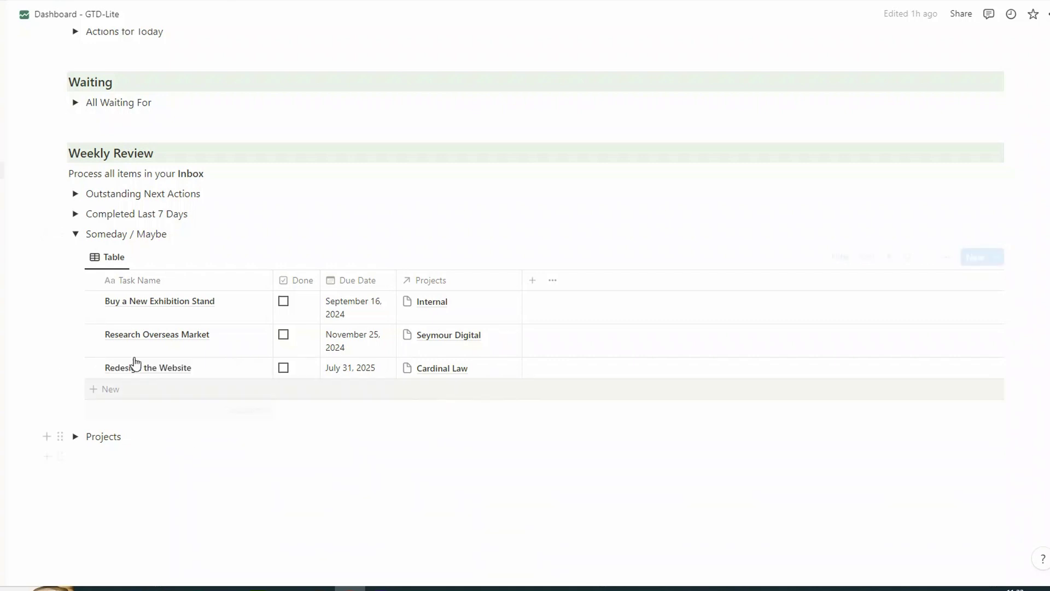
# Collapse Someday / Maybe, review the Projects table with its filter bar hidden, then collapse Projects
pyautogui.click(75, 237)
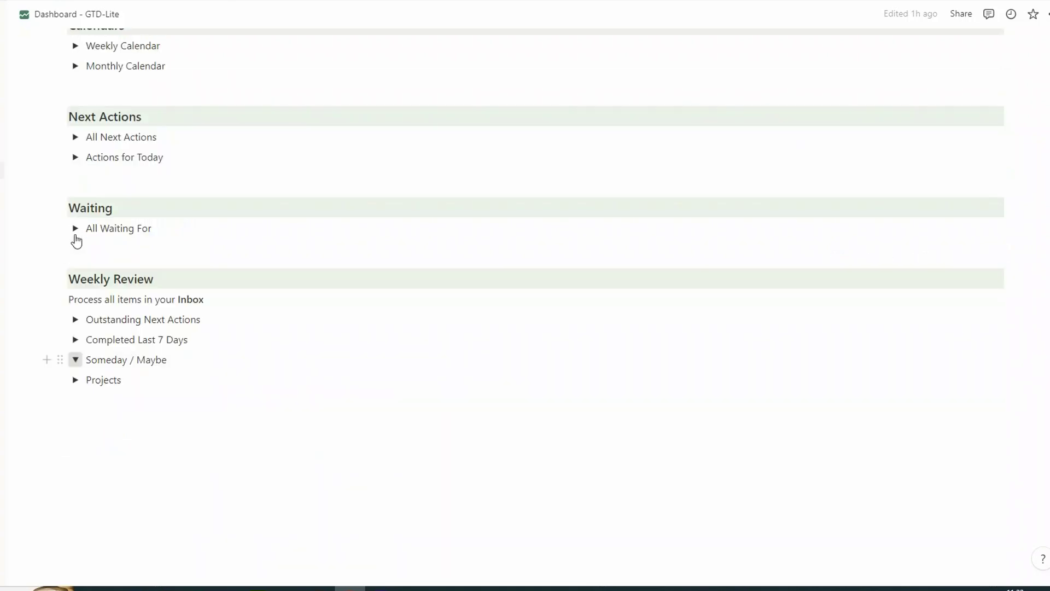
pyautogui.click(76, 380)
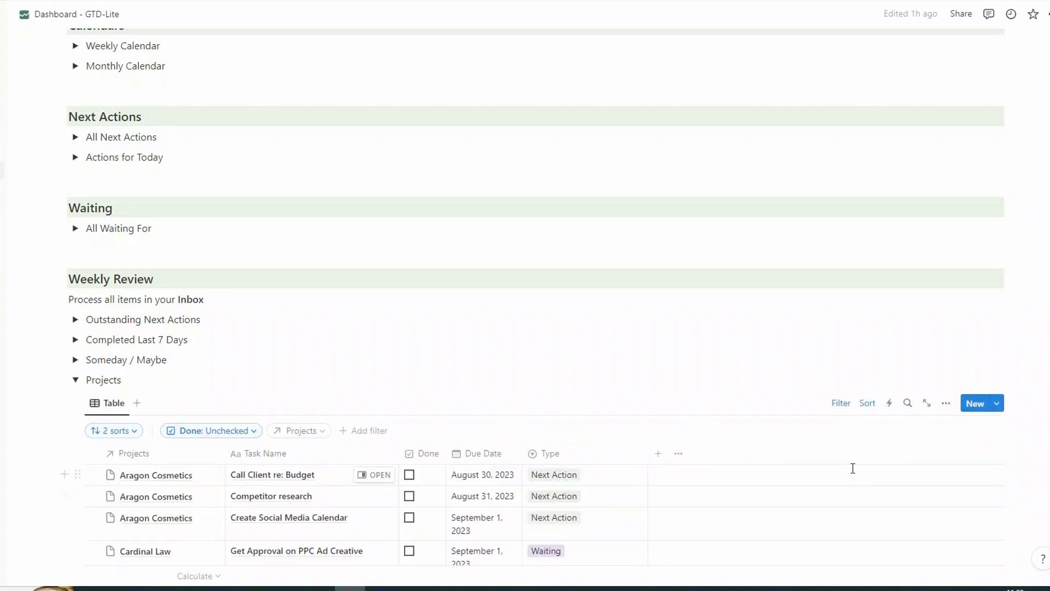
pyautogui.click(842, 403)
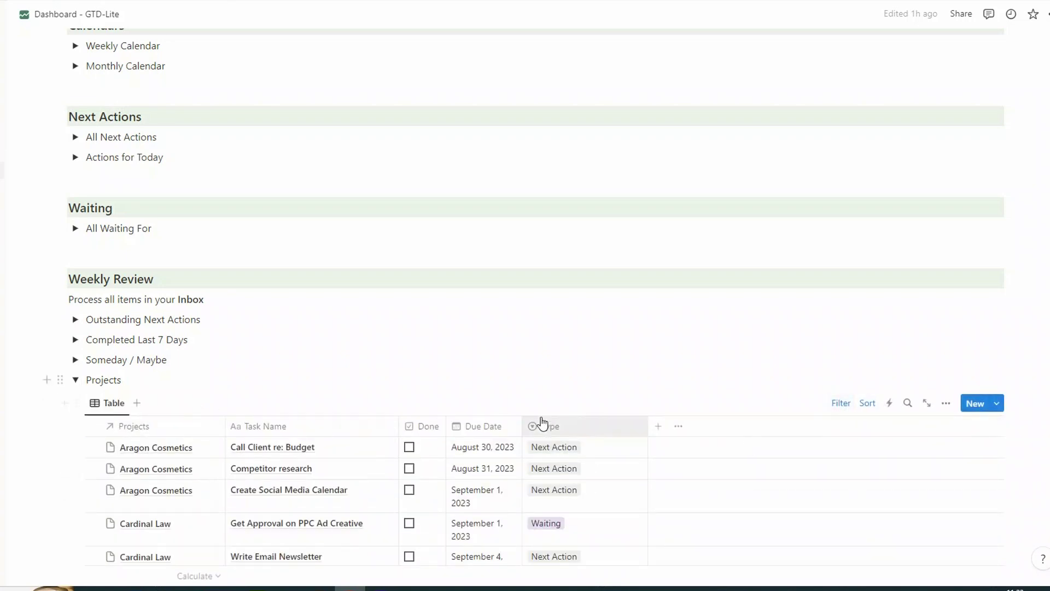
pyautogui.scroll(-3, 245, 390)
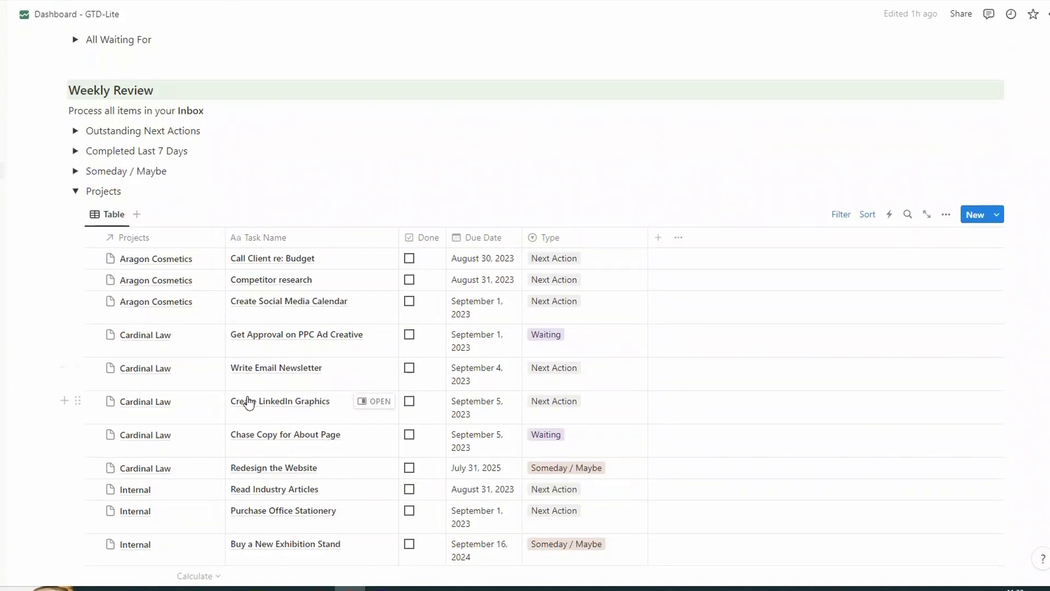
pyautogui.scroll(-1, 246, 397)
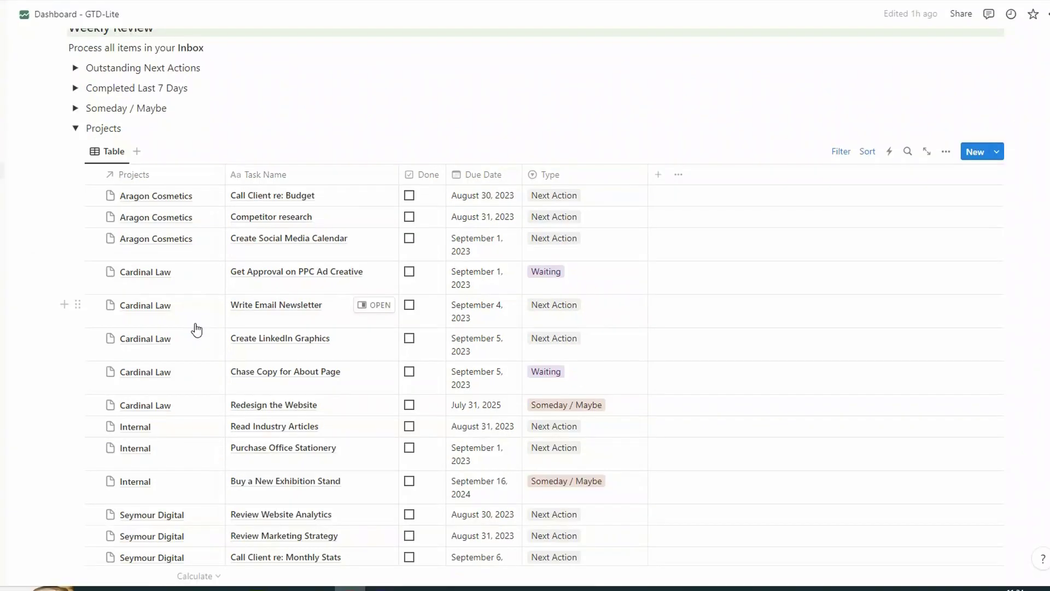
pyautogui.click(77, 129)
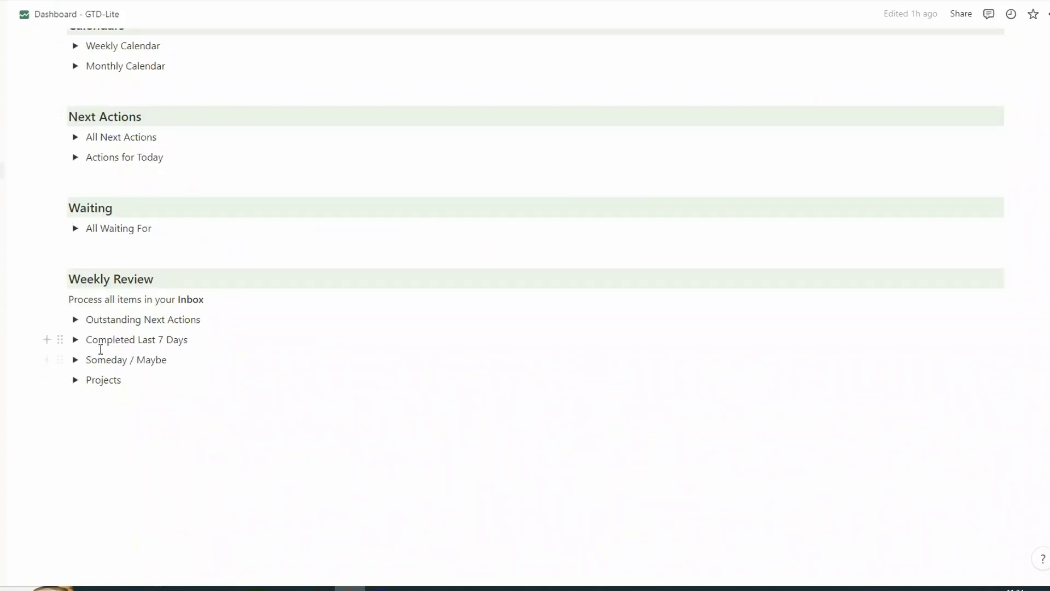